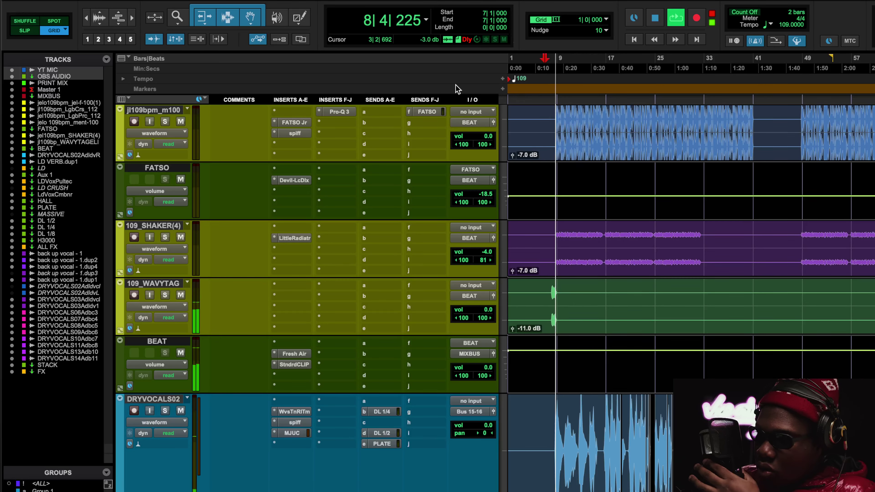
Look over the beat, lead vocal, effects return and backing vocal tracks while the song plays
{"action": "scroll", "coordinate": [644, 330], "scroll_direction": "down", "scroll_amount": 5}
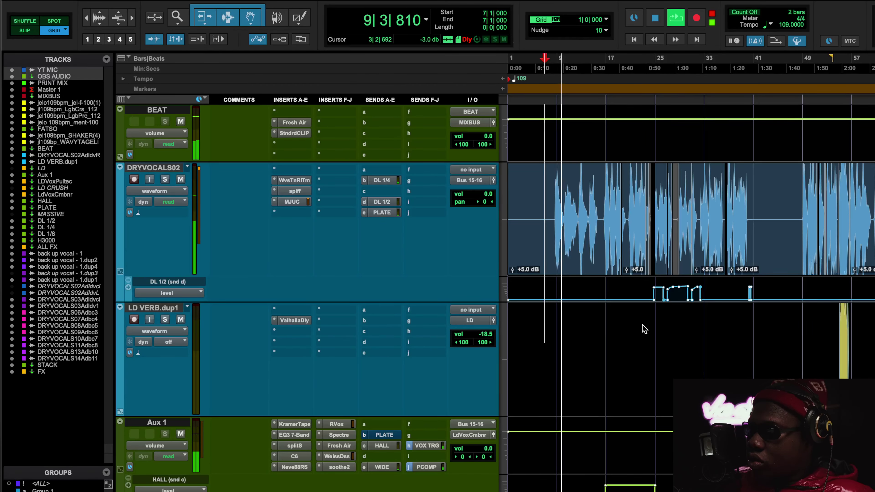
{"action": "scroll", "coordinate": [644, 329], "scroll_direction": "up", "scroll_amount": 3}
{"action": "scroll", "coordinate": [644, 329], "scroll_direction": "down", "scroll_amount": 3}
{"action": "scroll", "coordinate": [644, 329], "scroll_direction": "down", "scroll_amount": 2}
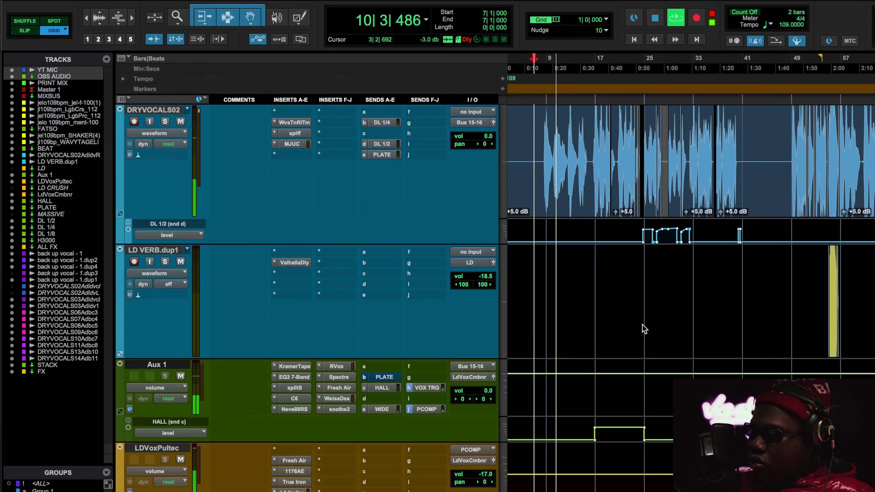
{"action": "scroll", "coordinate": [643, 344], "scroll_direction": "down", "scroll_amount": 4}
{"action": "scroll", "coordinate": [644, 356], "scroll_direction": "down", "scroll_amount": 1}
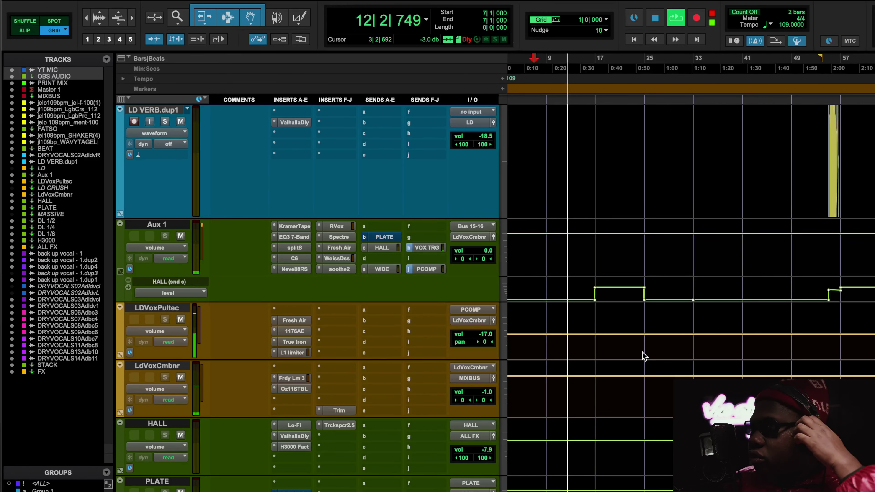
{"action": "scroll", "coordinate": [643, 352], "scroll_direction": "up", "scroll_amount": 8}
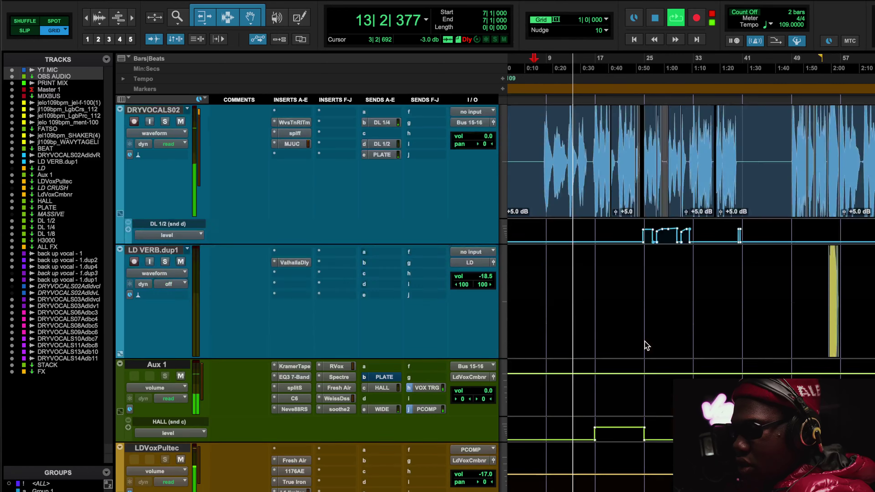
{"action": "scroll", "coordinate": [645, 345], "scroll_direction": "down", "scroll_amount": 3}
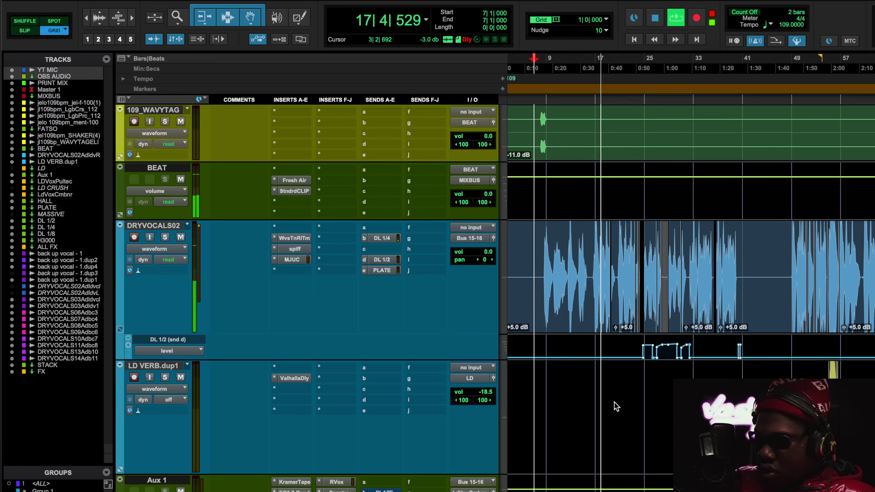
{"action": "scroll", "coordinate": [616, 407], "scroll_direction": "down", "scroll_amount": 4}
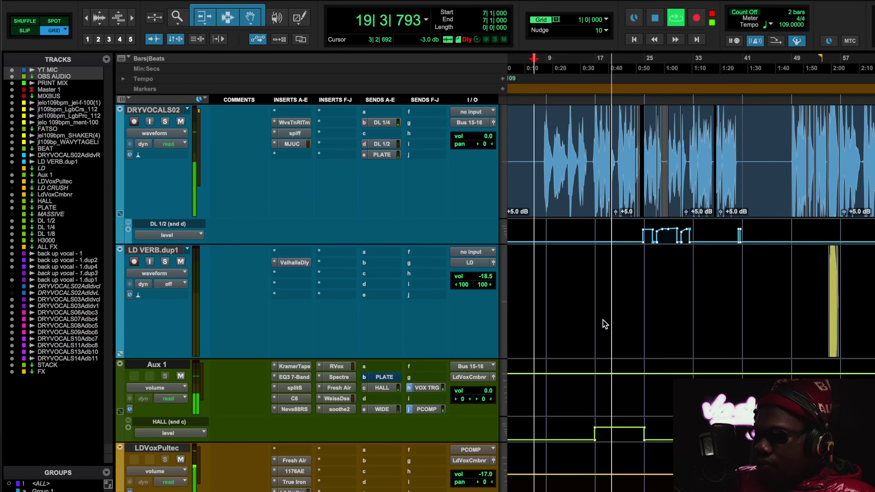
{"action": "scroll", "coordinate": [604, 324], "scroll_direction": "up", "scroll_amount": 1}
{"action": "scroll", "coordinate": [605, 324], "scroll_direction": "down", "scroll_amount": 5}
{"action": "scroll", "coordinate": [605, 324], "scroll_direction": "down", "scroll_amount": 10}
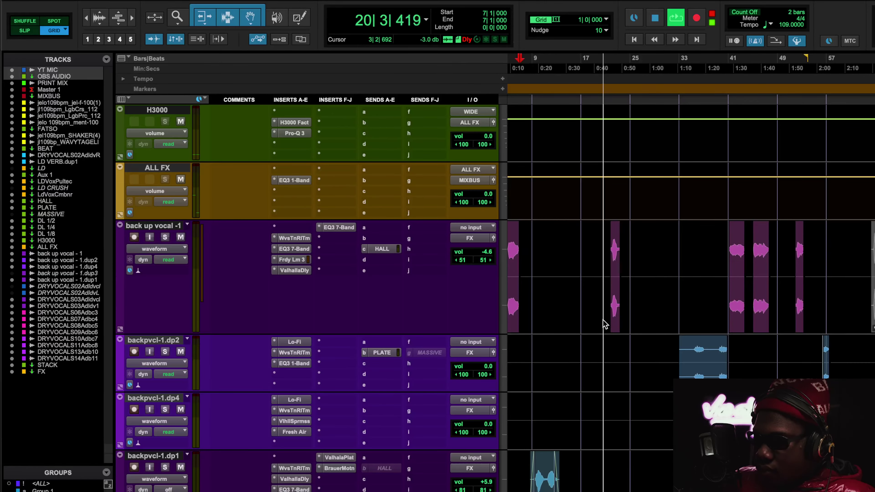
Inspect the SSLComp plug-in on the MIXBUS track and close its window
{"action": "scroll", "coordinate": [605, 324], "scroll_direction": "up", "scroll_amount": 15}
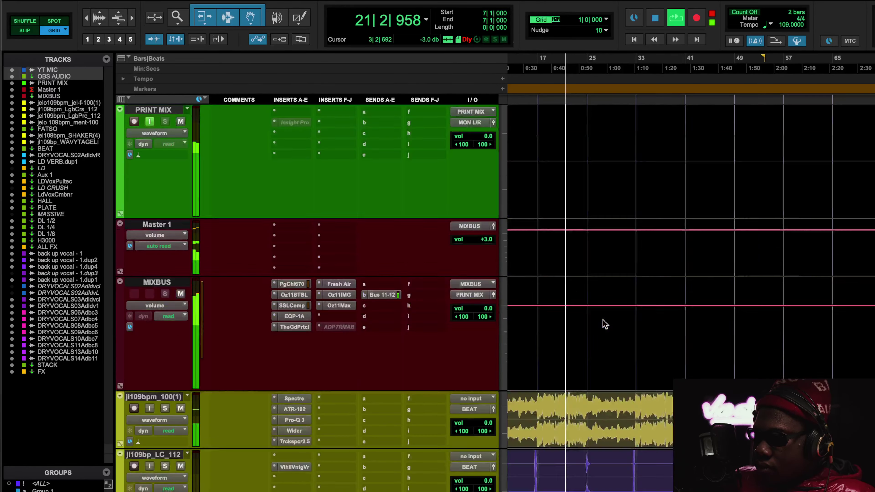
{"action": "left_click", "coordinate": [305, 419]}
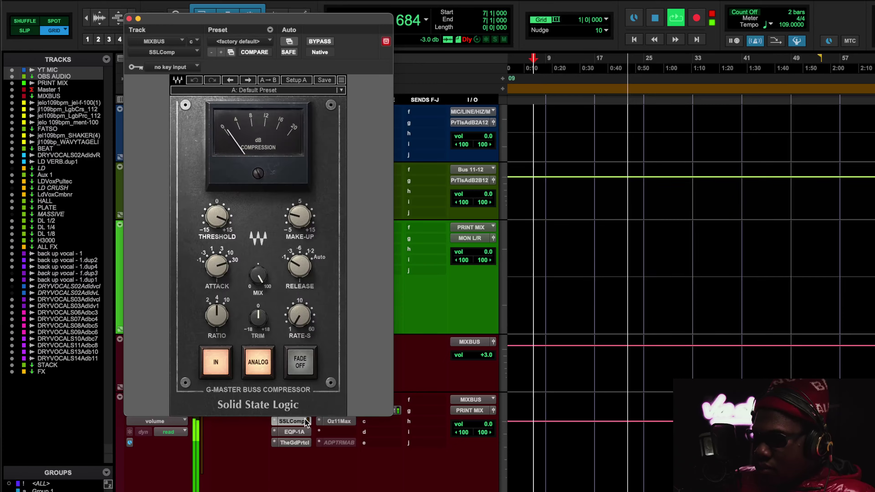
{"action": "left_click", "coordinate": [302, 425]}
Examine the DRYVOCALS02 lead vocal track and its neighbouring LD VERB.dup1 and Aux 1 tracks during playback
{"action": "scroll", "coordinate": [624, 434], "scroll_direction": "down", "scroll_amount": 1}
{"action": "scroll", "coordinate": [624, 433], "scroll_direction": "down", "scroll_amount": 10}
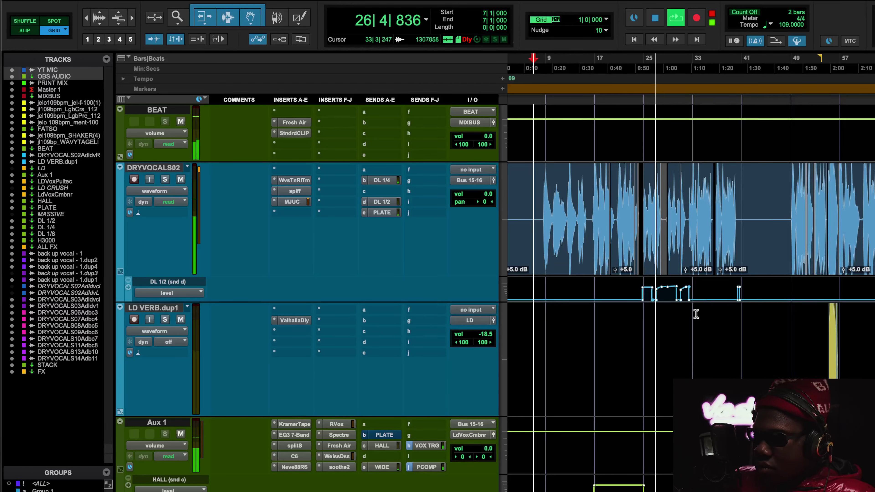
{"action": "scroll", "coordinate": [693, 313], "scroll_direction": "down", "scroll_amount": 5}
{"action": "scroll", "coordinate": [693, 332], "scroll_direction": "up", "scroll_amount": 5}
{"action": "scroll", "coordinate": [690, 328], "scroll_direction": "down", "scroll_amount": 2}
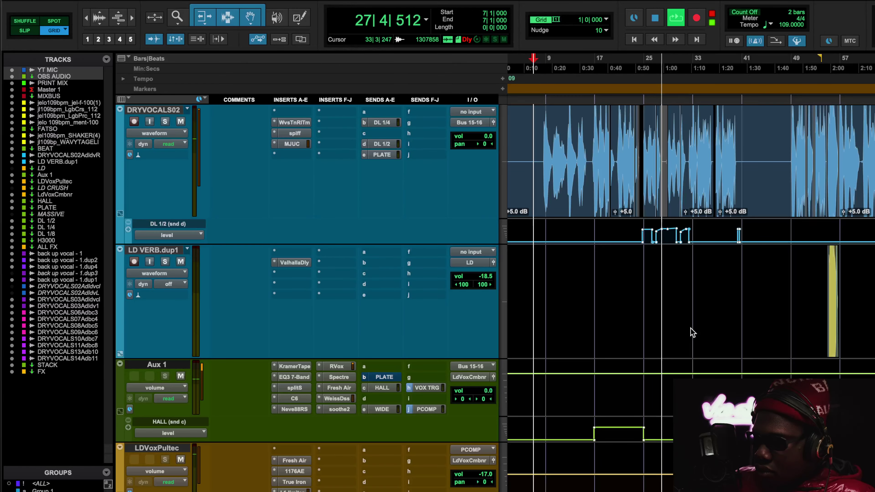
{"action": "scroll", "coordinate": [690, 328], "scroll_direction": "down", "scroll_amount": 3}
{"action": "scroll", "coordinate": [691, 328], "scroll_direction": "up", "scroll_amount": 5}
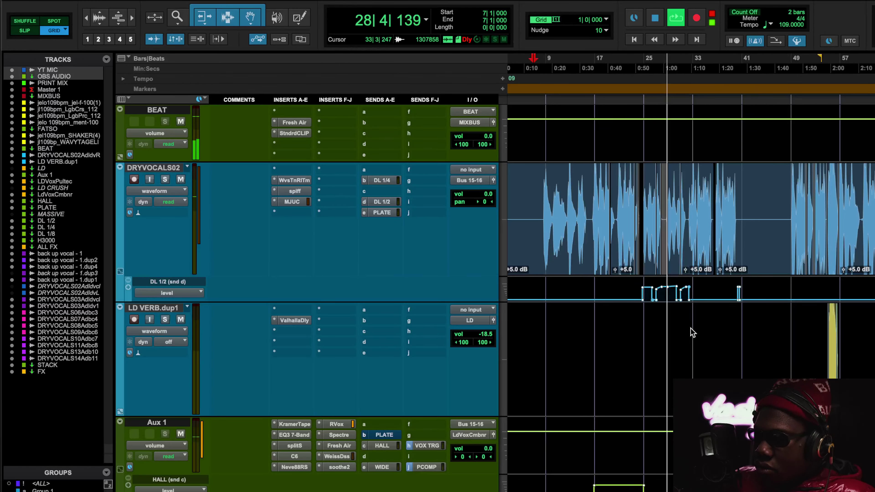
{"action": "scroll", "coordinate": [691, 328], "scroll_direction": "down", "scroll_amount": 2}
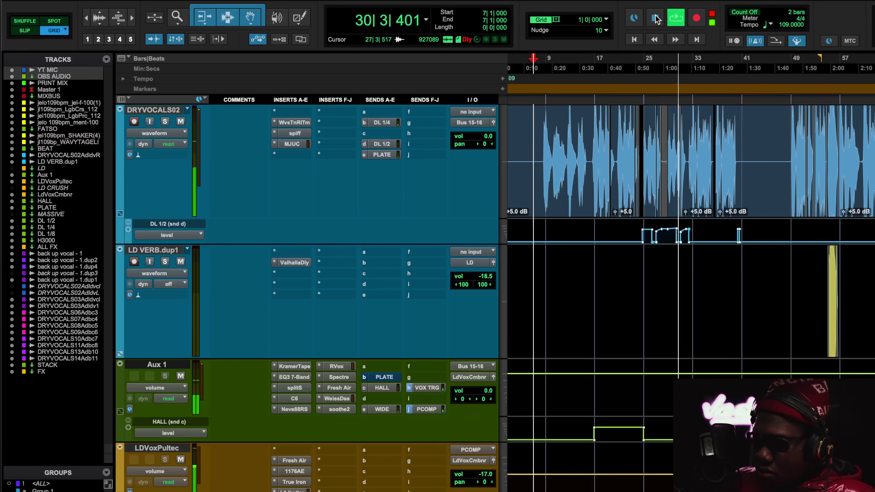
Review the effects returns, backing vocals, SPACE MOD and OOH tracks, and the stacked vocal tracks during playback
{"action": "scroll", "coordinate": [738, 227], "scroll_direction": "down", "scroll_amount": 15}
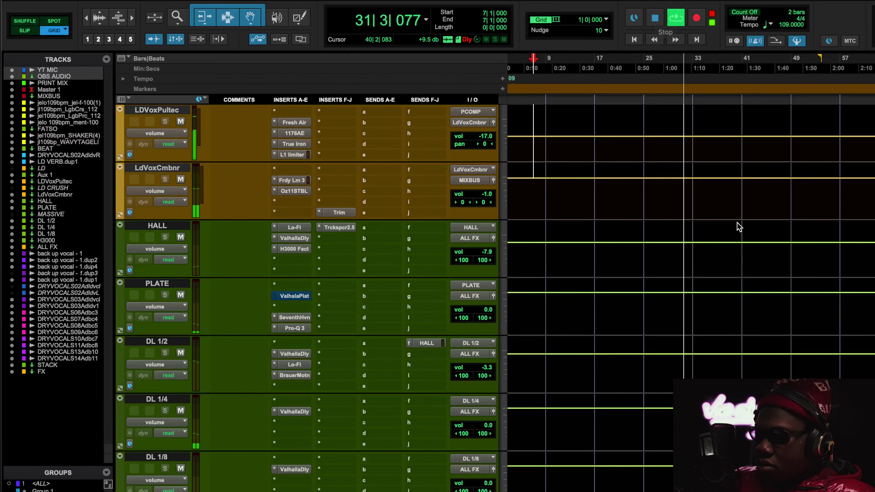
{"action": "scroll", "coordinate": [738, 226], "scroll_direction": "down", "scroll_amount": 5}
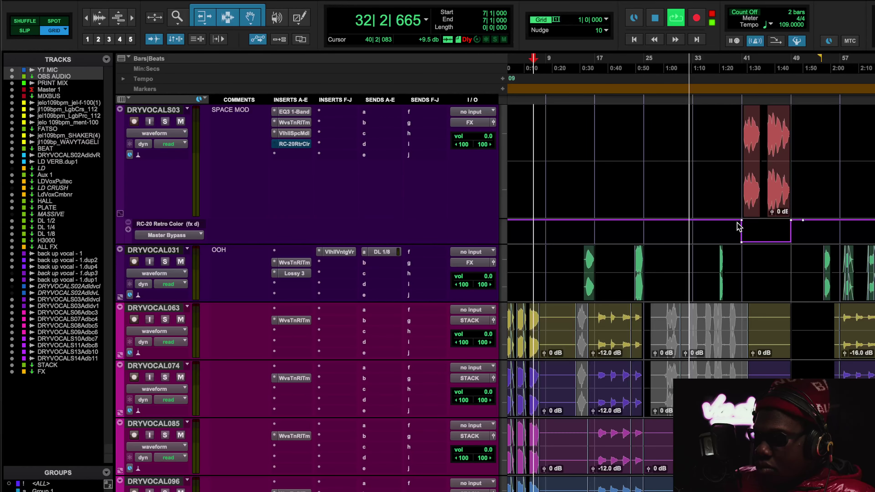
{"action": "scroll", "coordinate": [738, 227], "scroll_direction": "up", "scroll_amount": 5}
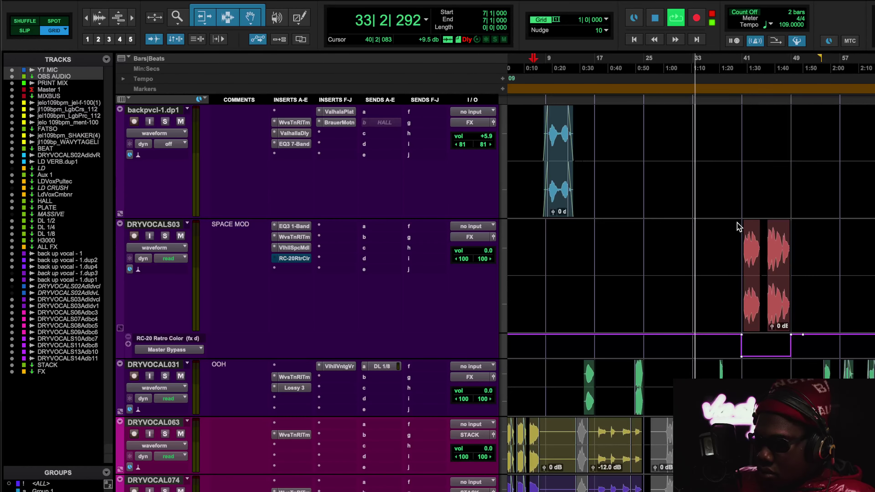
{"action": "scroll", "coordinate": [738, 227], "scroll_direction": "down", "scroll_amount": 5}
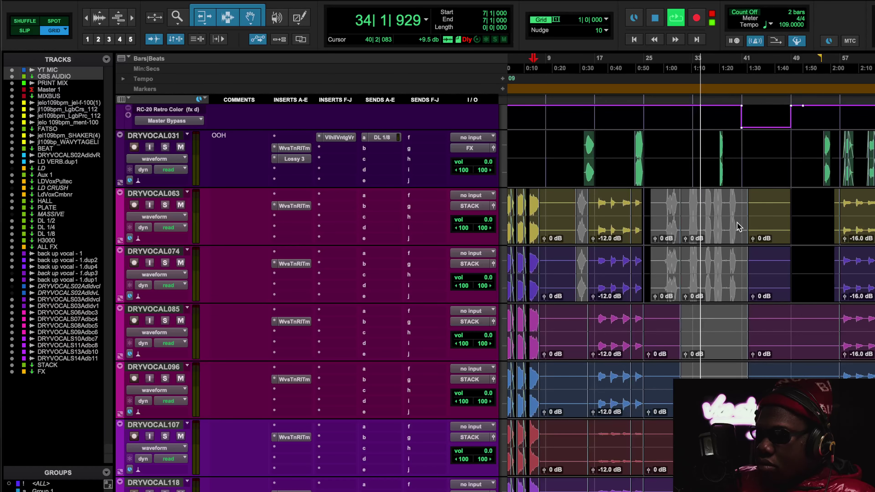
{"action": "scroll", "coordinate": [738, 226], "scroll_direction": "up", "scroll_amount": 5}
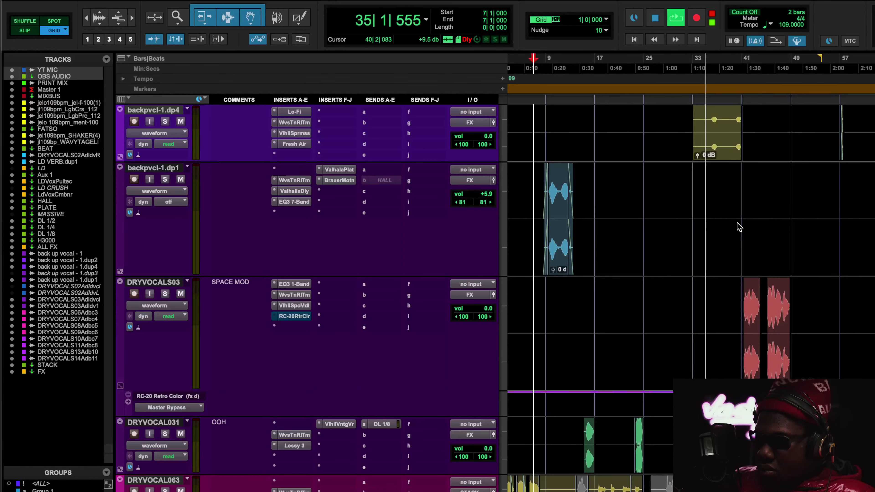
{"action": "scroll", "coordinate": [738, 226], "scroll_direction": "up", "scroll_amount": 5}
{"action": "scroll", "coordinate": [738, 226], "scroll_direction": "down", "scroll_amount": 5}
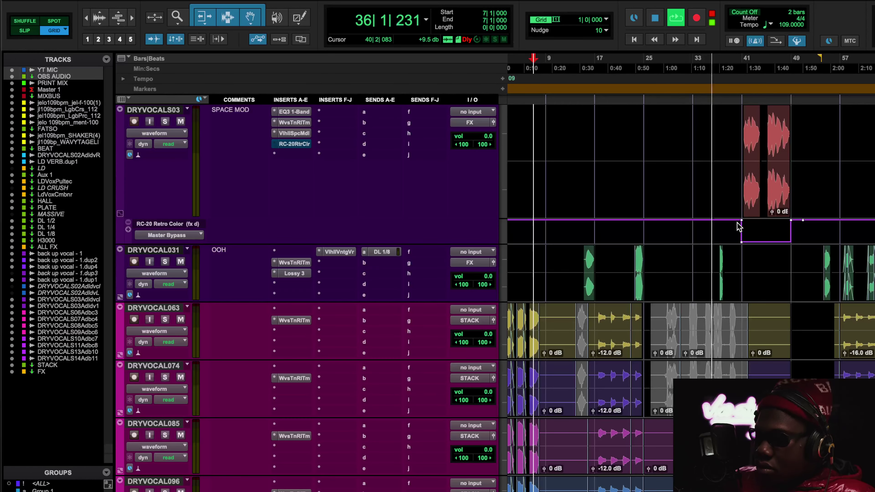
{"action": "scroll", "coordinate": [739, 227], "scroll_direction": "up", "scroll_amount": 3}
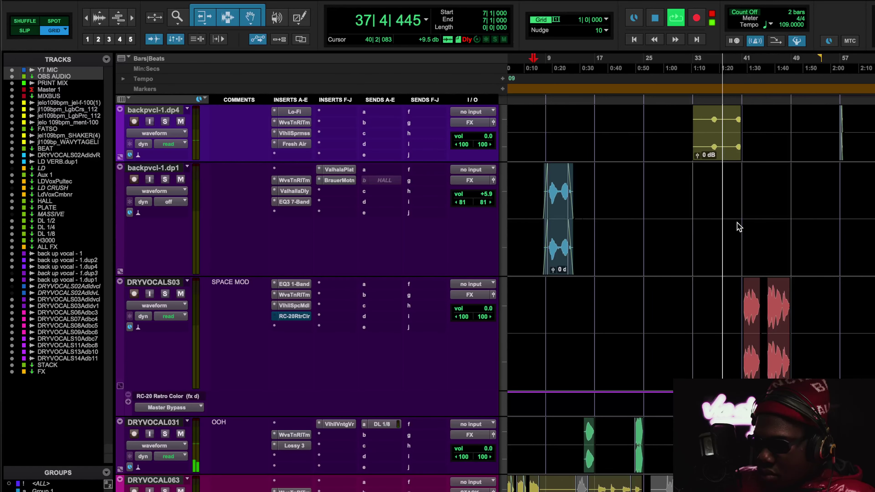
{"action": "scroll", "coordinate": [739, 227], "scroll_direction": "up", "scroll_amount": 8}
{"action": "scroll", "coordinate": [739, 227], "scroll_direction": "down", "scroll_amount": 6}
{"action": "scroll", "coordinate": [738, 226], "scroll_direction": "down", "scroll_amount": 2}
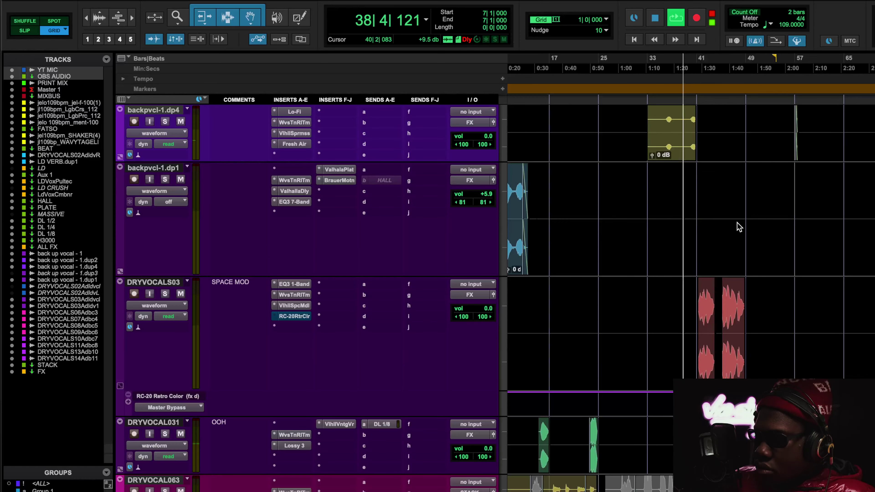
{"action": "scroll", "coordinate": [738, 226], "scroll_direction": "up", "scroll_amount": 2}
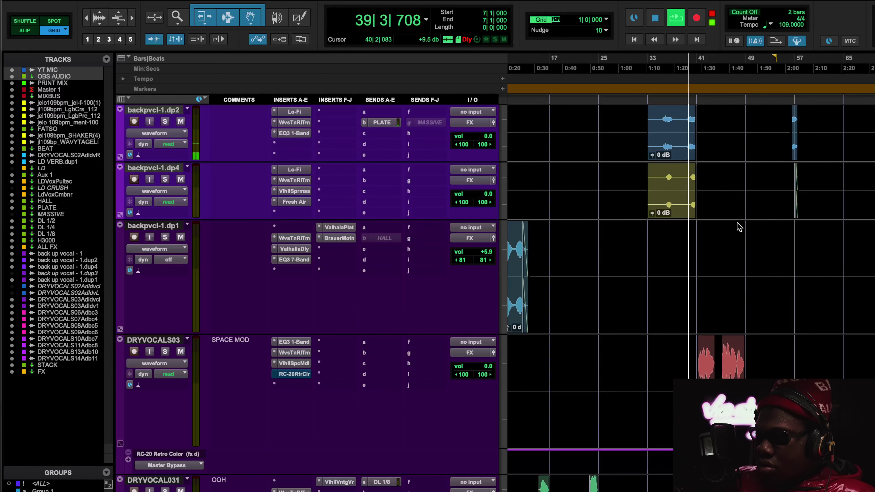
{"action": "scroll", "coordinate": [737, 225], "scroll_direction": "down", "scroll_amount": 5}
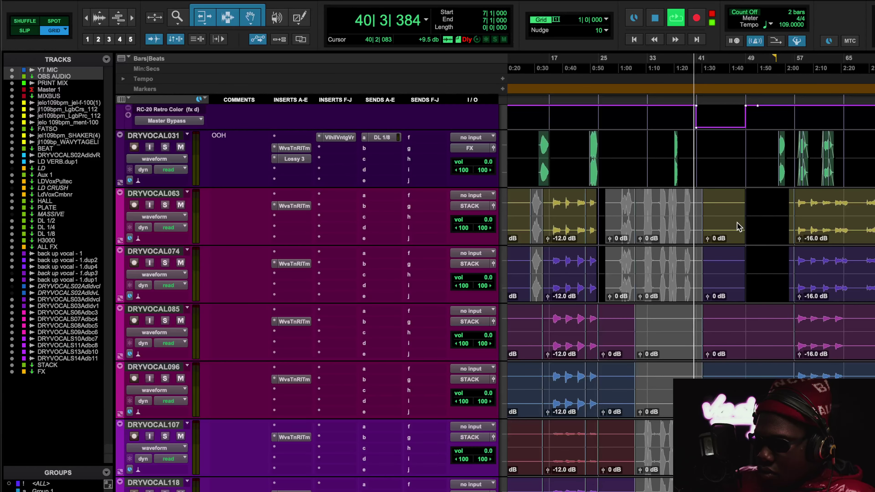
{"action": "scroll", "coordinate": [739, 226], "scroll_direction": "up", "scroll_amount": 3}
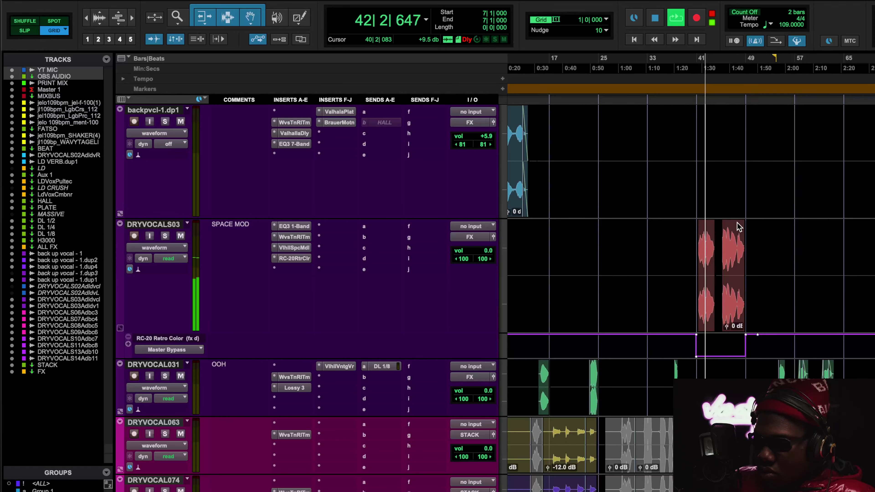
Inspect the MJUC compressor on the DRYVOCALS02 track, close its window and stop playback
{"action": "scroll", "coordinate": [738, 227], "scroll_direction": "up", "scroll_amount": 10}
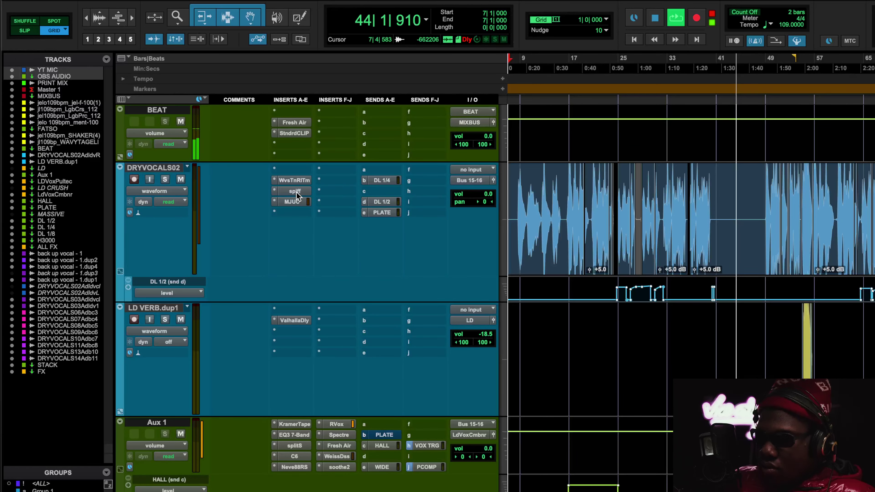
{"action": "left_click", "coordinate": [293, 202]}
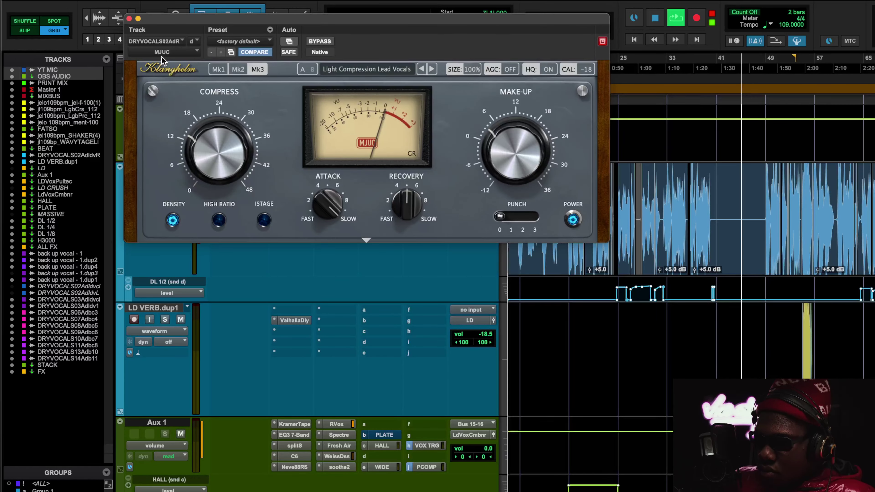
{"action": "left_click", "coordinate": [130, 19]}
{"action": "key", "text": "space"}
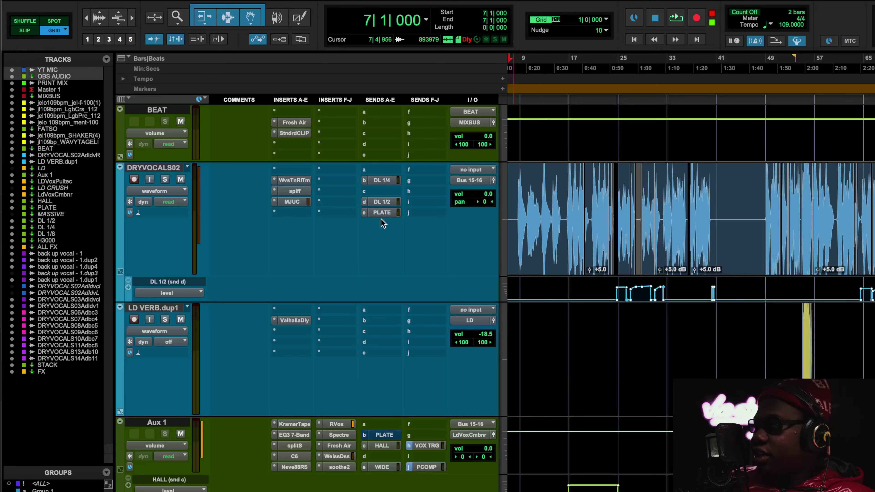
Place the edit cursor at bar 20 on the DRYVOCALS02 lead vocal clip
{"action": "scroll", "coordinate": [665, 286], "scroll_direction": "up", "scroll_amount": 1}
{"action": "scroll", "coordinate": [664, 283], "scroll_direction": "down", "scroll_amount": 2}
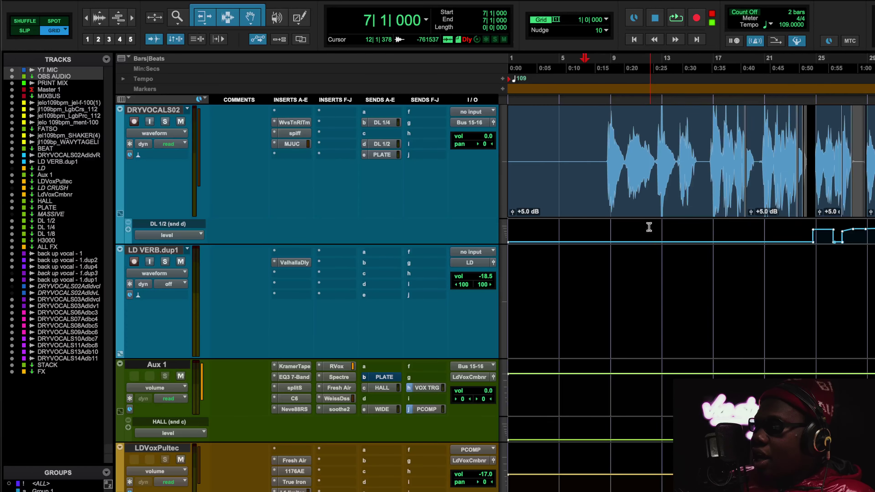
{"action": "scroll", "coordinate": [649, 237], "scroll_direction": "up", "scroll_amount": 2}
{"action": "scroll", "coordinate": [637, 372], "scroll_direction": "down", "scroll_amount": 2}
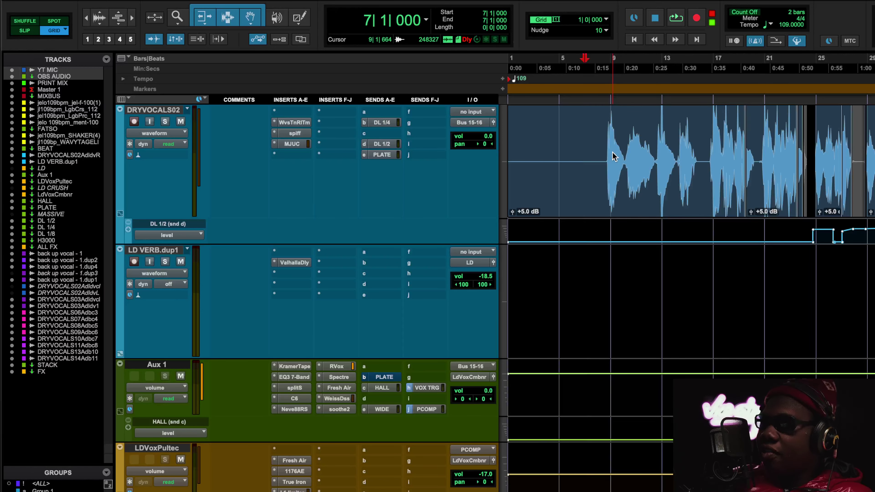
{"action": "scroll", "coordinate": [686, 204], "scroll_direction": "right", "scroll_amount": 4}
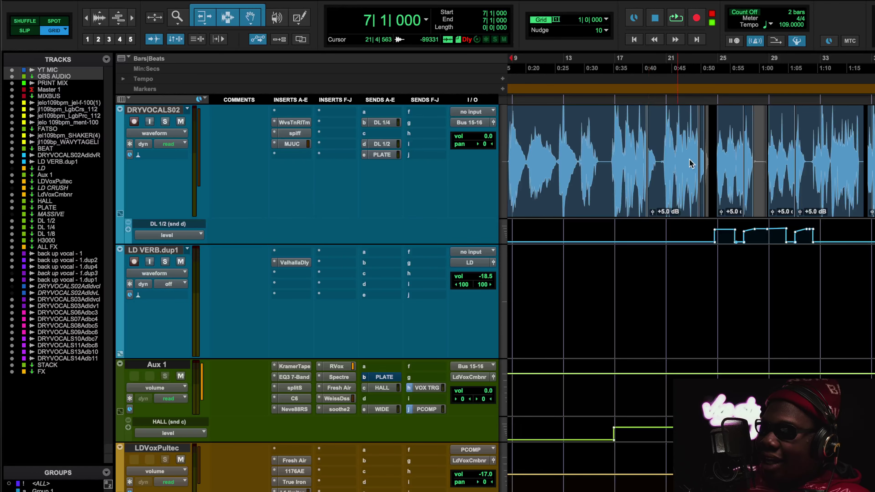
{"action": "left_click", "coordinate": [656, 165]}
{"action": "scroll", "coordinate": [646, 166], "scroll_direction": "up", "scroll_amount": 5}
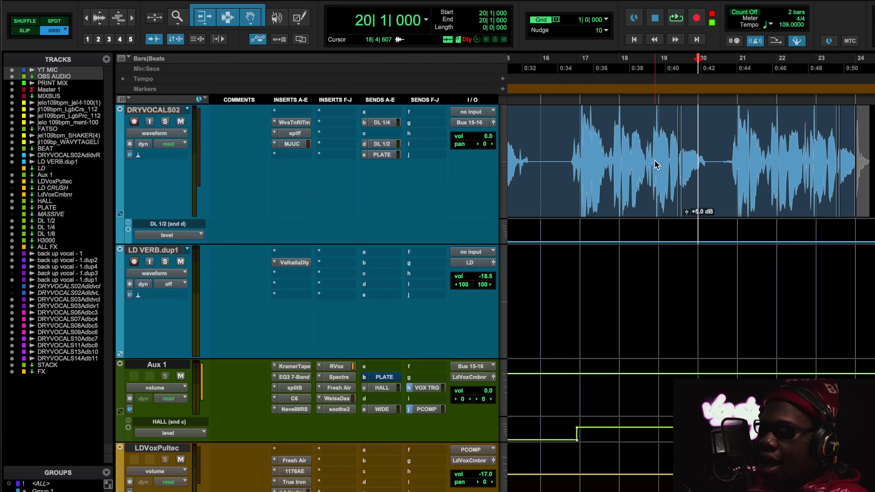
{"action": "scroll", "coordinate": [686, 203], "scroll_direction": "up", "scroll_amount": 2}
{"action": "scroll", "coordinate": [686, 203], "scroll_direction": "down", "scroll_amount": 2}
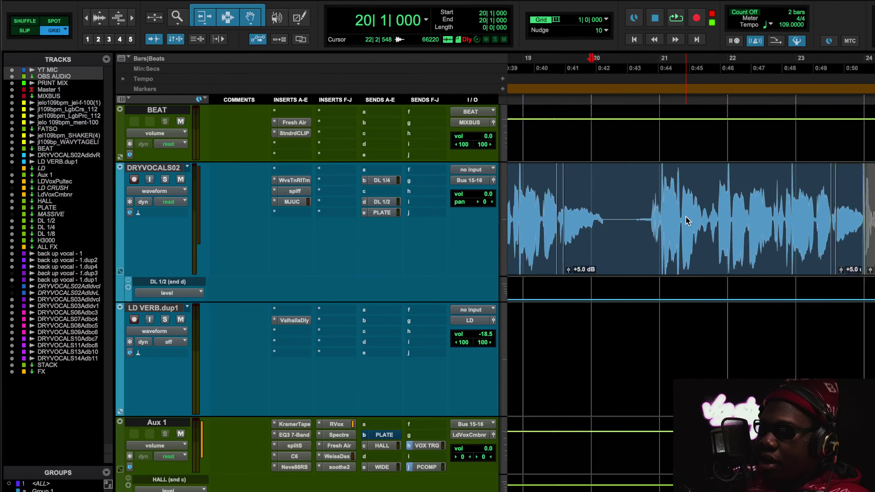
Open the splitS plug-in on the Aux 1 track and continue in demo mode
{"action": "left_click", "coordinate": [299, 445]}
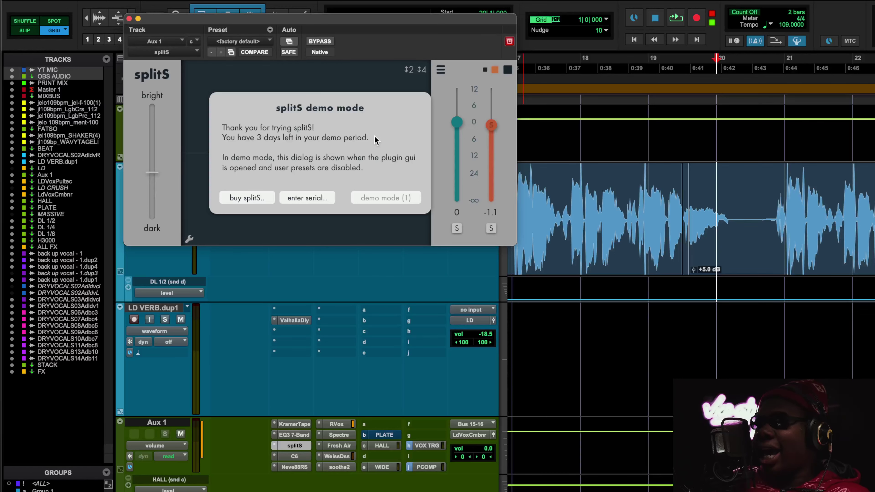
{"action": "left_click", "coordinate": [386, 197]}
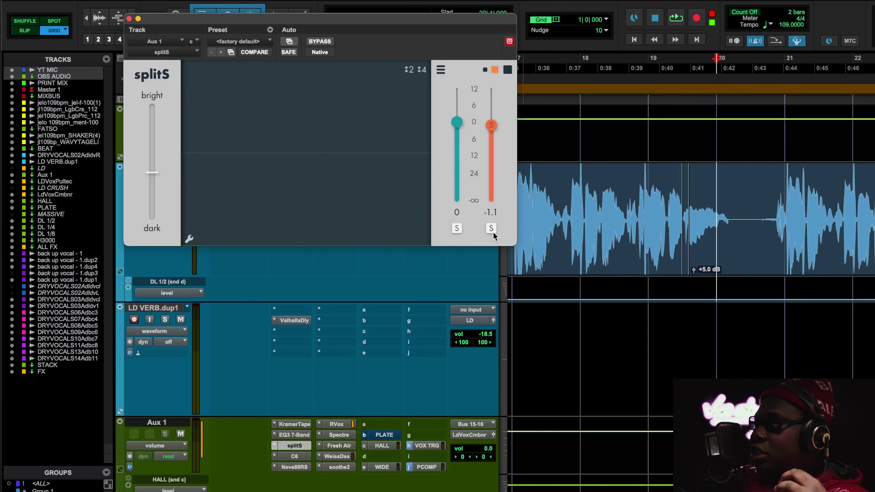
{"action": "scroll", "coordinate": [605, 278], "scroll_direction": "left", "scroll_amount": 3}
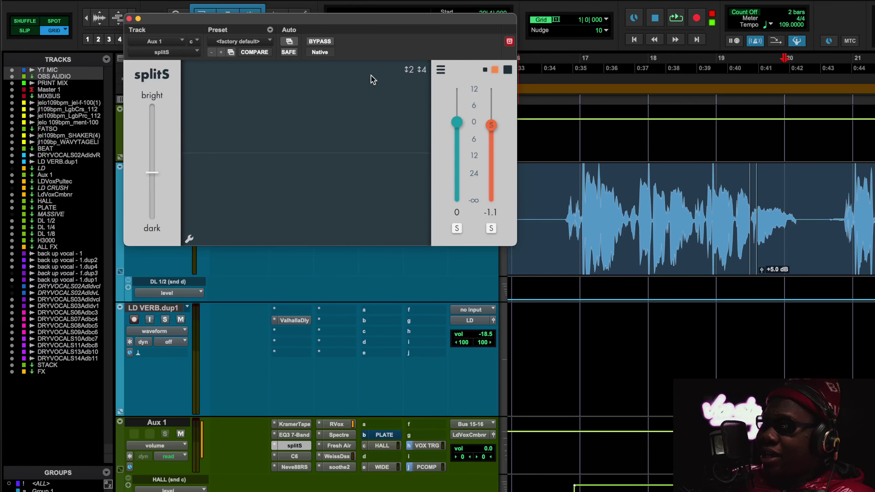
Close the splitS window and look through the DRYVOCALS02 lead vocal clips along the timeline
{"action": "left_click", "coordinate": [129, 19]}
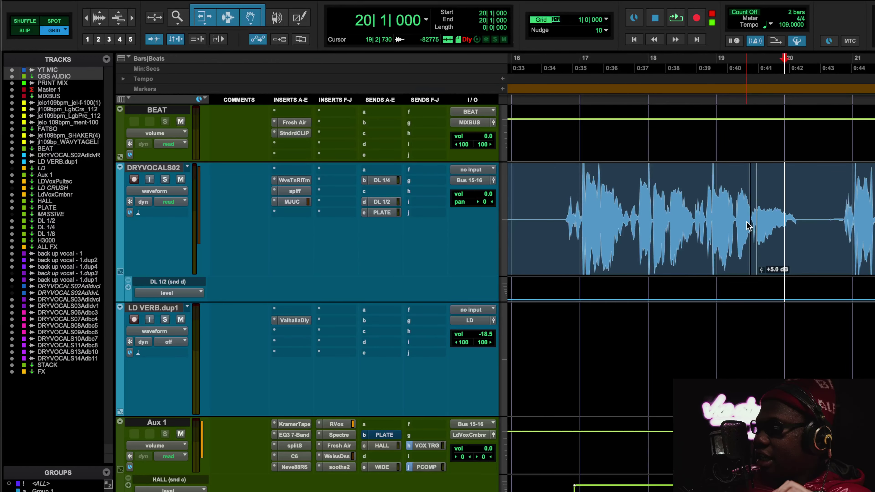
{"action": "scroll", "coordinate": [744, 228], "scroll_direction": "right", "scroll_amount": 10}
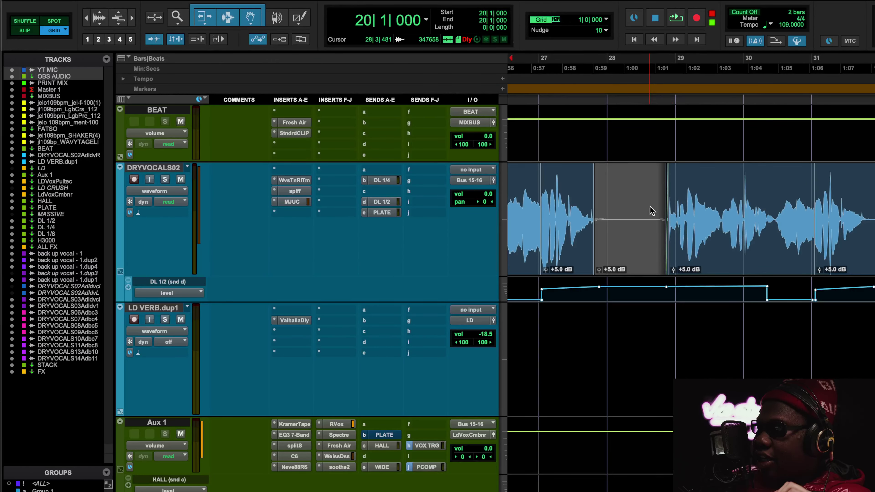
{"action": "scroll", "coordinate": [723, 255], "scroll_direction": "right", "scroll_amount": 4}
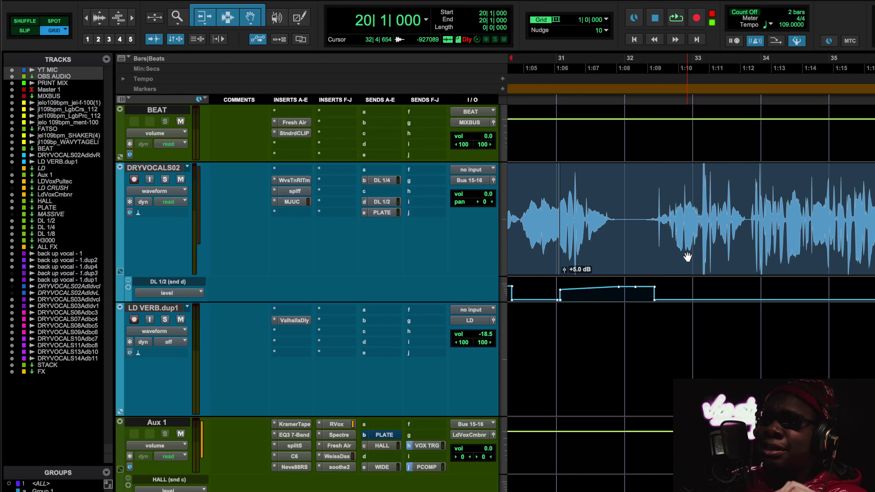
{"action": "scroll", "coordinate": [727, 267], "scroll_direction": "up", "scroll_amount": 3}
{"action": "scroll", "coordinate": [730, 267], "scroll_direction": "right", "scroll_amount": 2}
{"action": "scroll", "coordinate": [743, 262], "scroll_direction": "down", "scroll_amount": 3}
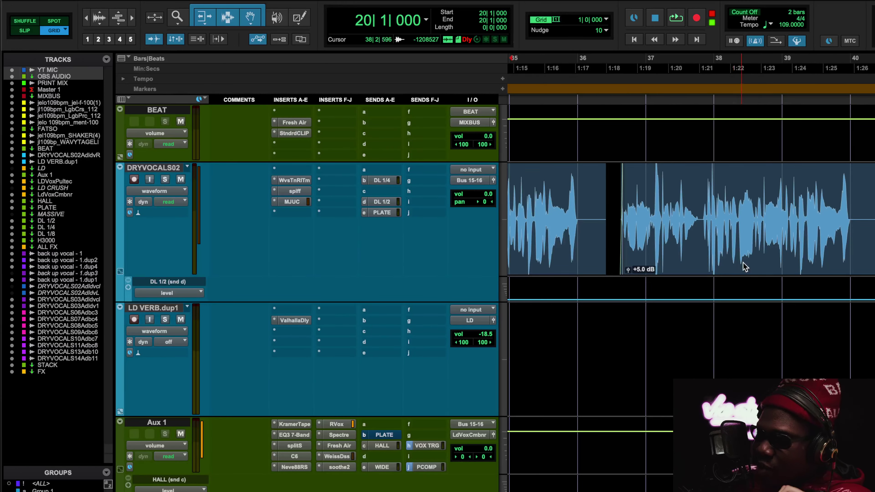
{"action": "scroll", "coordinate": [748, 261], "scroll_direction": "left", "scroll_amount": 8}
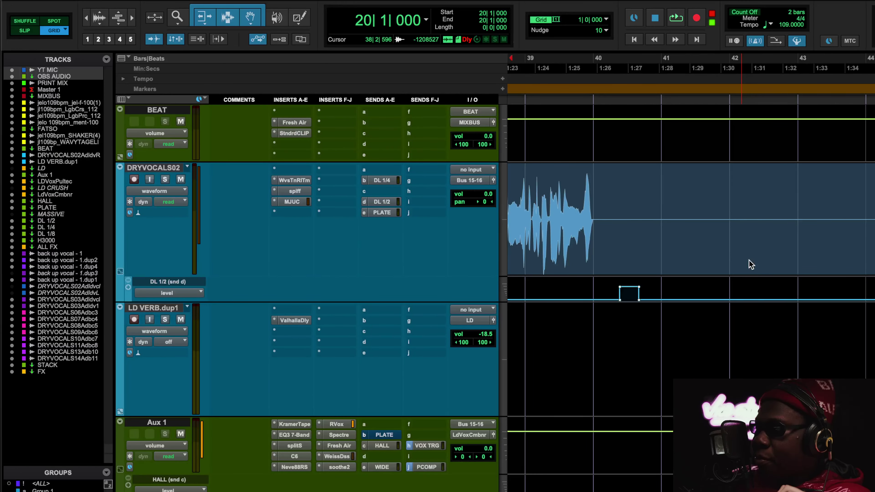
Inspect Waves Tune Real-Time on DRYVOCALS02, close it and open the track's spiff plug-in
{"action": "left_click", "coordinate": [297, 181]}
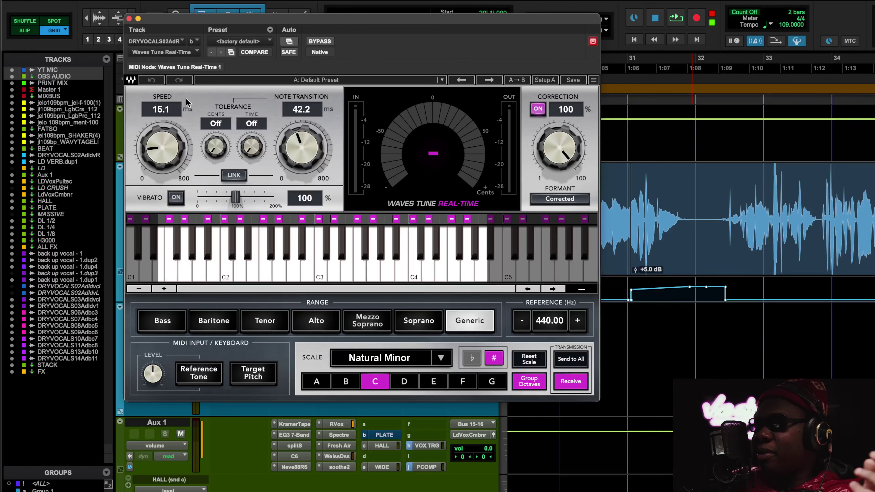
{"action": "left_click", "coordinate": [129, 19]}
{"action": "left_click", "coordinate": [302, 192]}
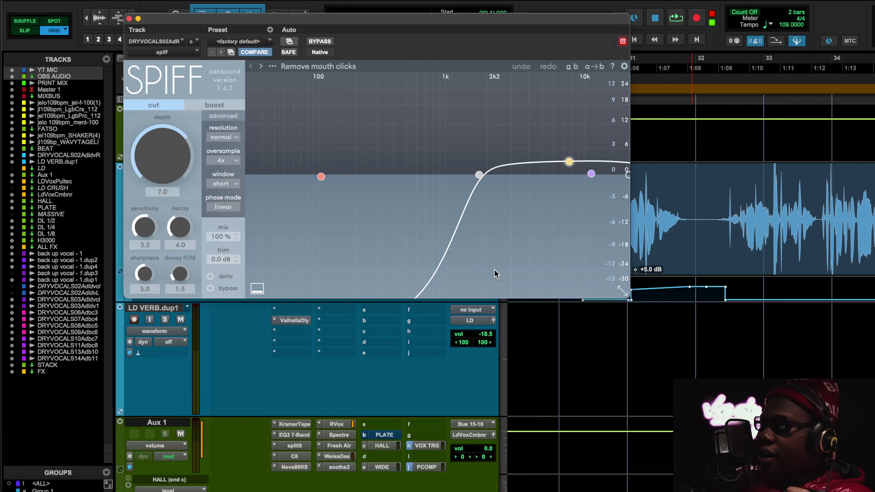
Play the session with the BEAT track muted and audition spiff's delta signal on the lead vocal, switching delta off again
{"action": "scroll", "coordinate": [746, 376], "scroll_direction": "left", "scroll_amount": 15}
{"action": "scroll", "coordinate": [748, 377], "scroll_direction": "up", "scroll_amount": 2}
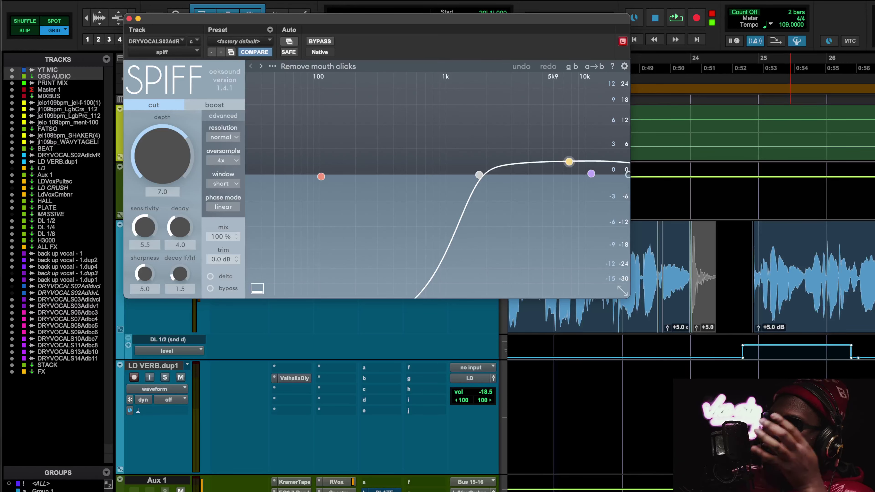
{"action": "scroll", "coordinate": [850, 407], "scroll_direction": "left", "scroll_amount": 6}
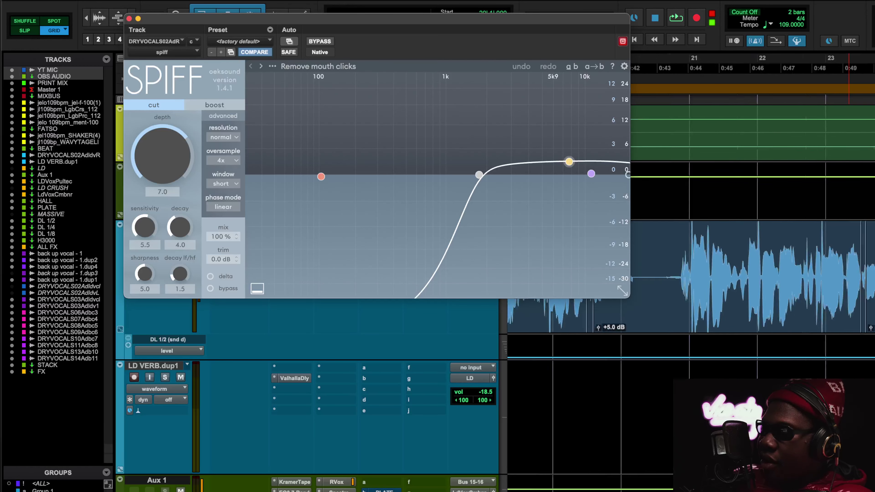
{"action": "scroll", "coordinate": [819, 146], "scroll_direction": "left", "scroll_amount": 20}
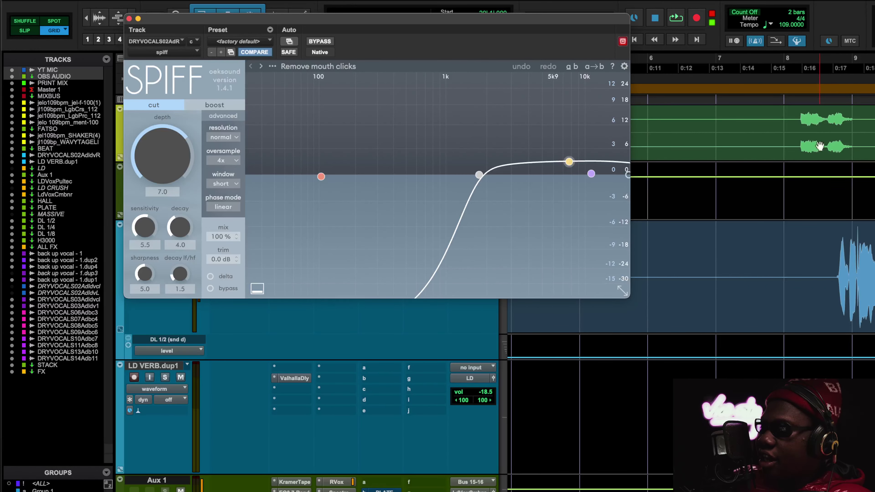
{"action": "key", "text": "space"}
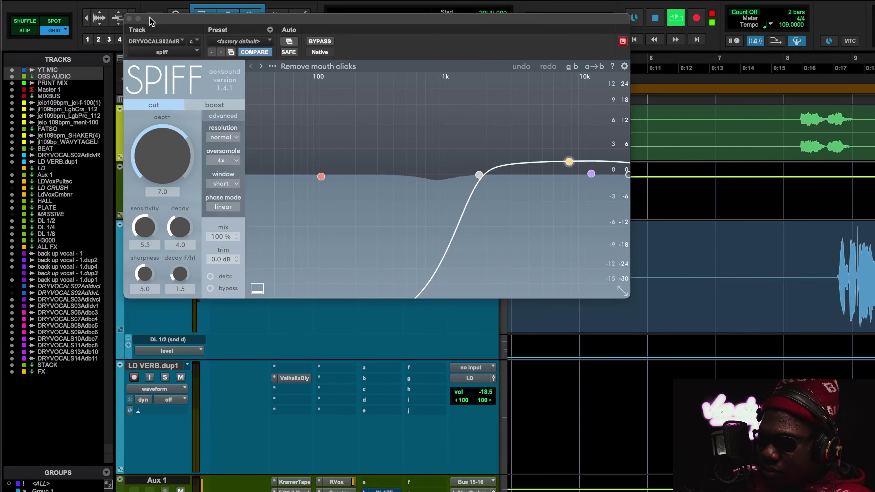
{"action": "left_click_drag", "start_coordinate": [151, 21], "coordinate": [285, 20]}
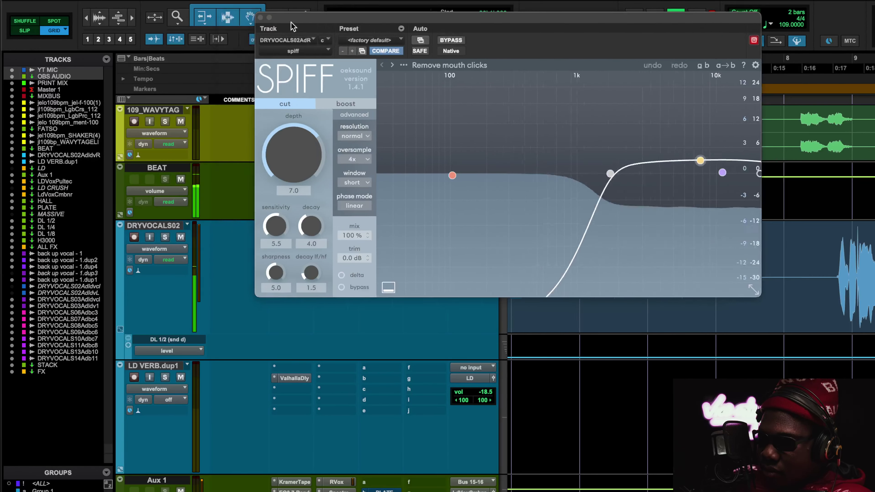
{"action": "left_click", "coordinate": [180, 179]}
{"action": "left_click", "coordinate": [345, 276]}
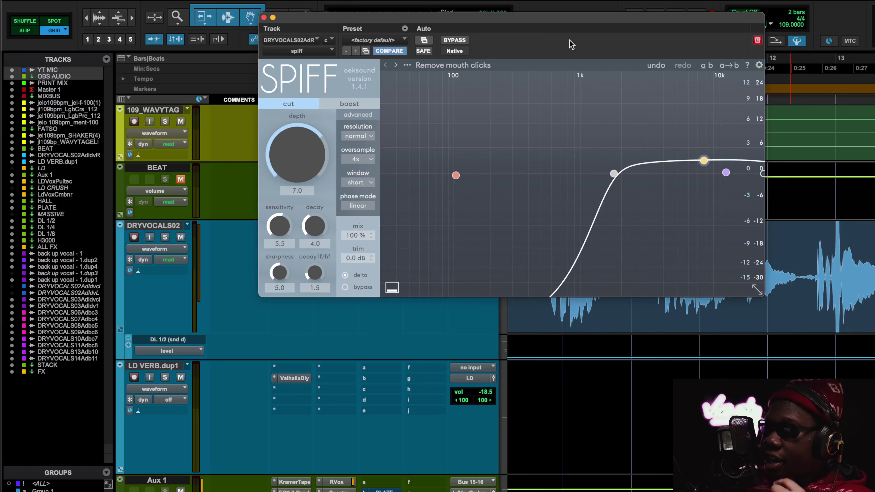
{"action": "left_click", "coordinate": [344, 275]}
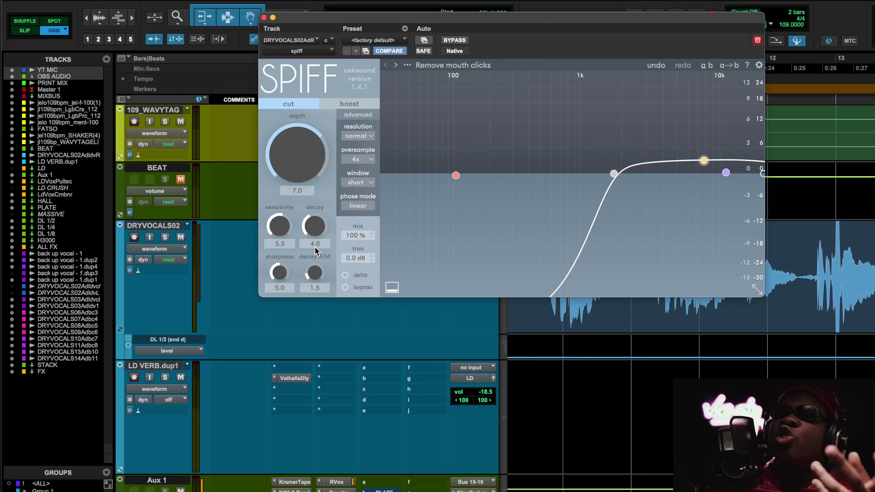
Compare the lead vocal with spiff bypassed and active during playback, and close the plug-in window
{"action": "key", "text": "space"}
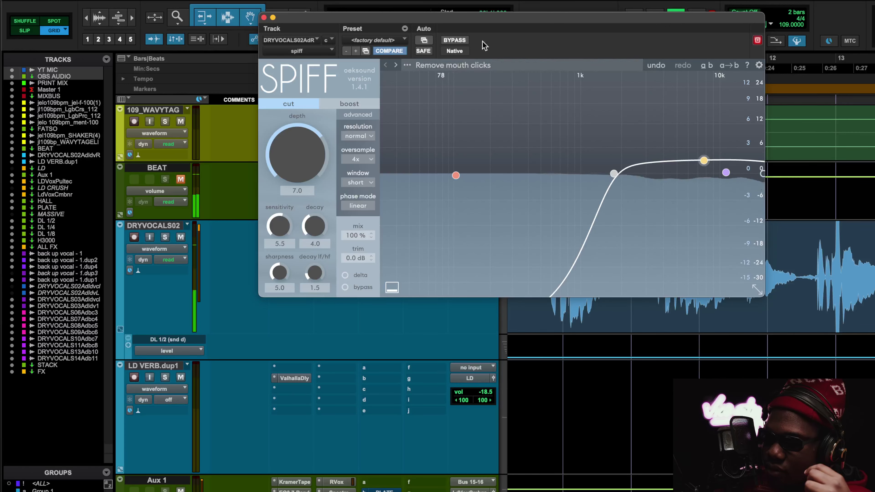
{"action": "left_click", "coordinate": [464, 40]}
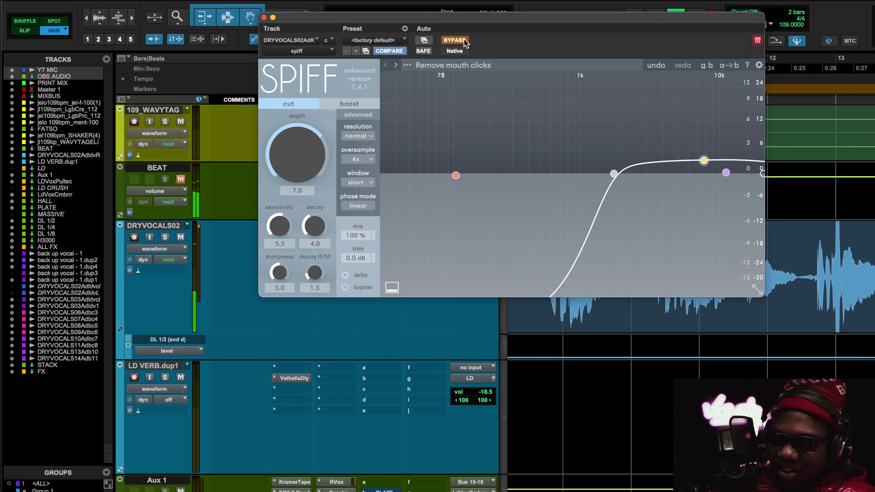
{"action": "left_click", "coordinate": [464, 42]}
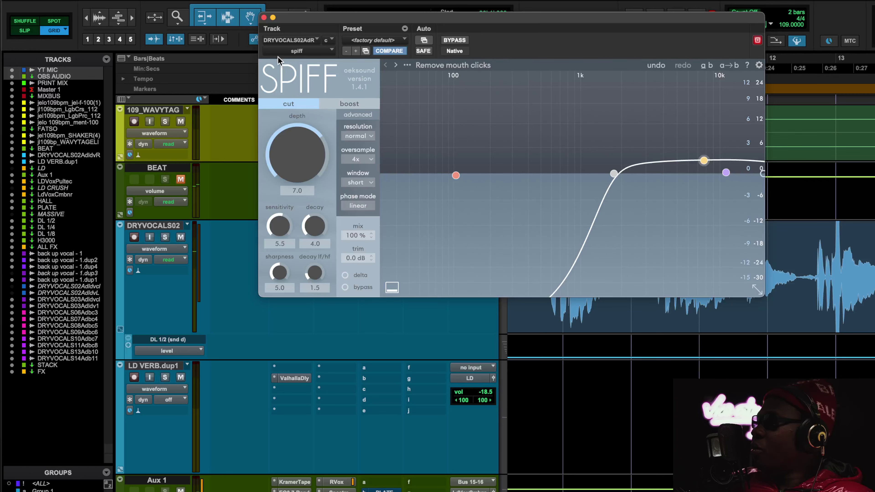
{"action": "left_click", "coordinate": [264, 18]}
{"action": "scroll", "coordinate": [365, 292], "scroll_direction": "down", "scroll_amount": 2}
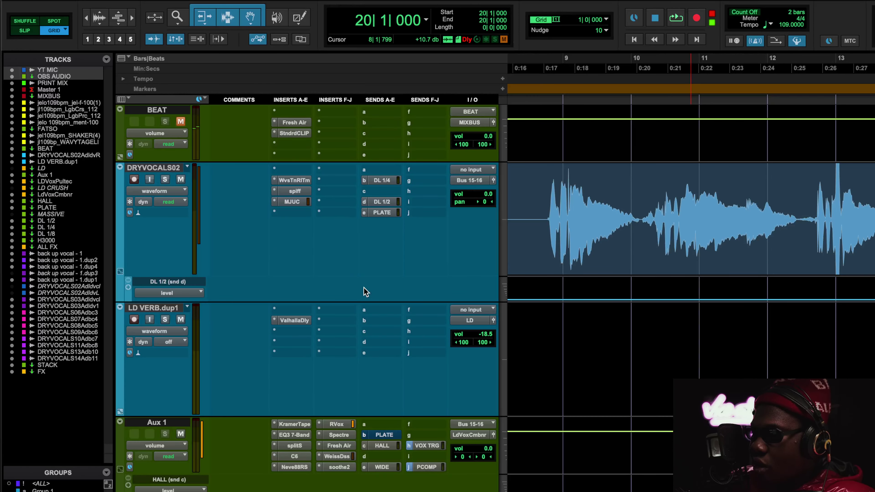
Open the MJUC compressor on DRYVOCALS02, zoom the timeline out and play from bar 50
{"action": "left_click", "coordinate": [301, 199]}
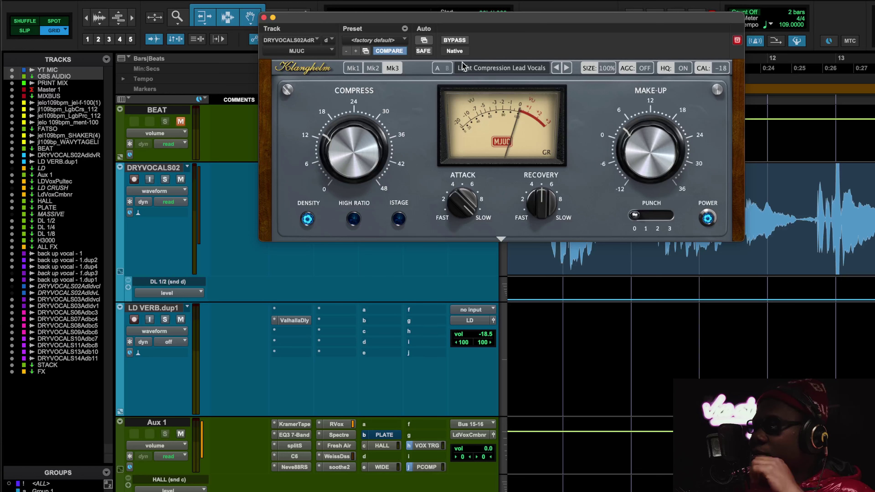
{"action": "left_click_drag", "start_coordinate": [447, 24], "coordinate": [426, 107]}
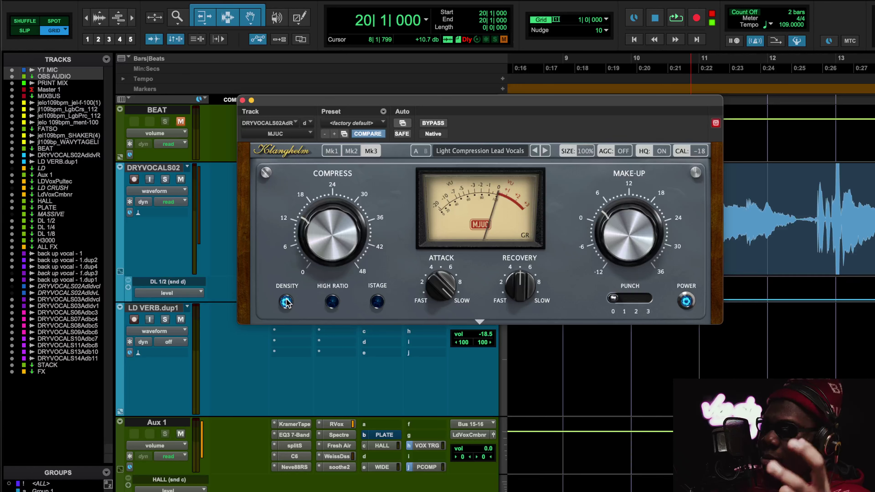
{"action": "key", "text": "space"}
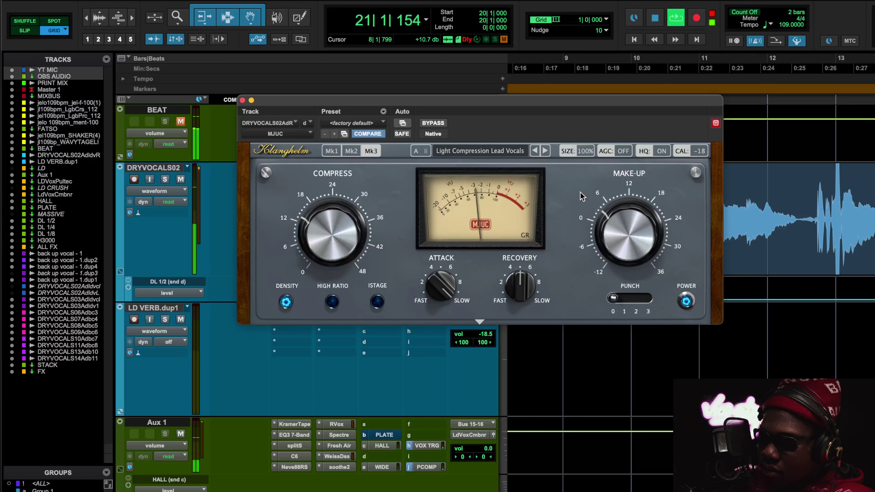
{"action": "key", "text": "super+bracketleft"}
{"action": "key", "text": "super+bracketleft"}
{"action": "key", "text": "super+bracketleft"}
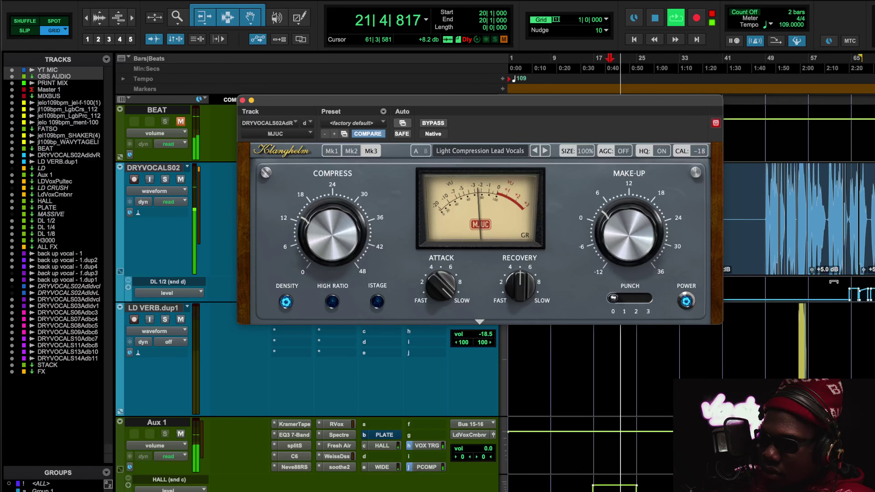
{"action": "left_click", "coordinate": [771, 69]}
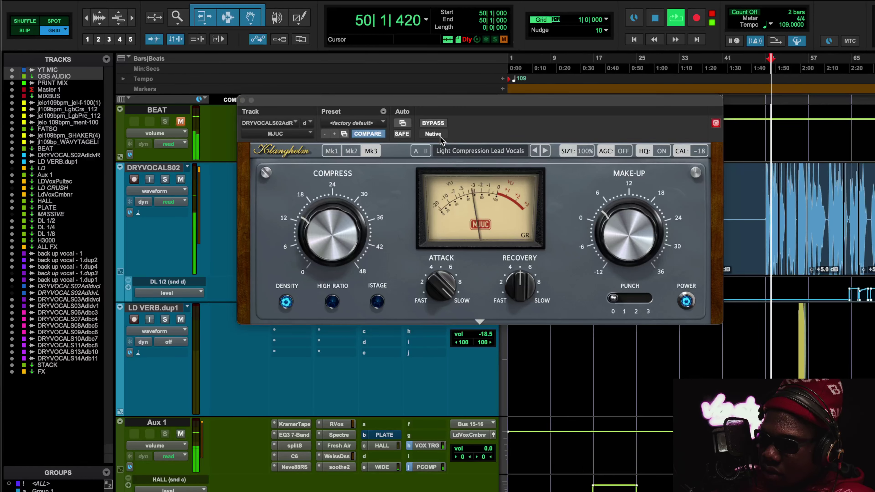
Compare the lead vocal with MJUC bypassed and active, and unmute the BEAT track
{"action": "left_click", "coordinate": [431, 124]}
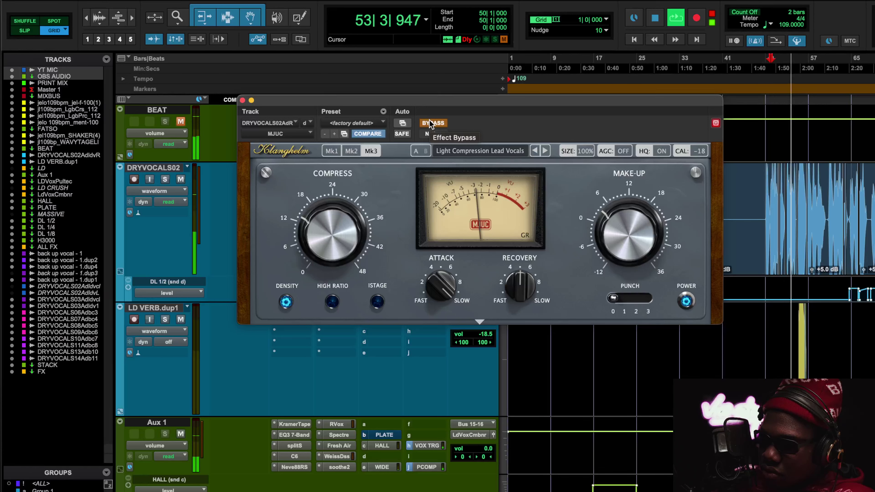
{"action": "left_click", "coordinate": [430, 123]}
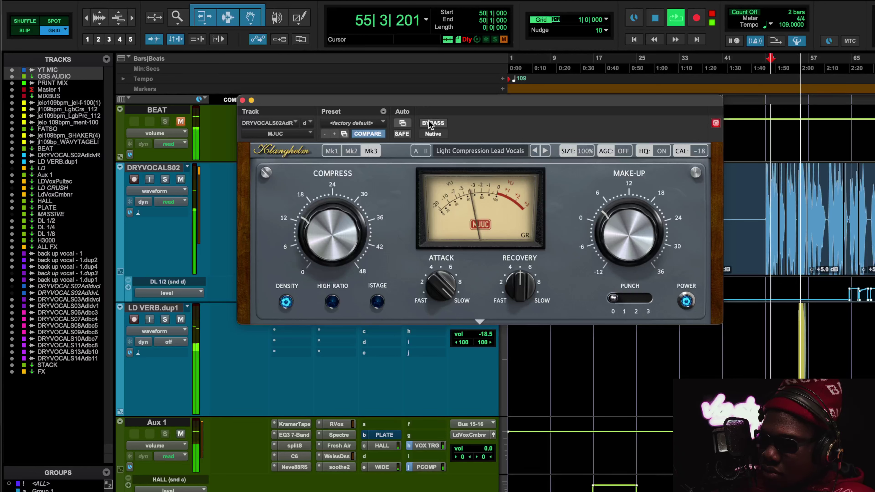
{"action": "left_click", "coordinate": [181, 122]}
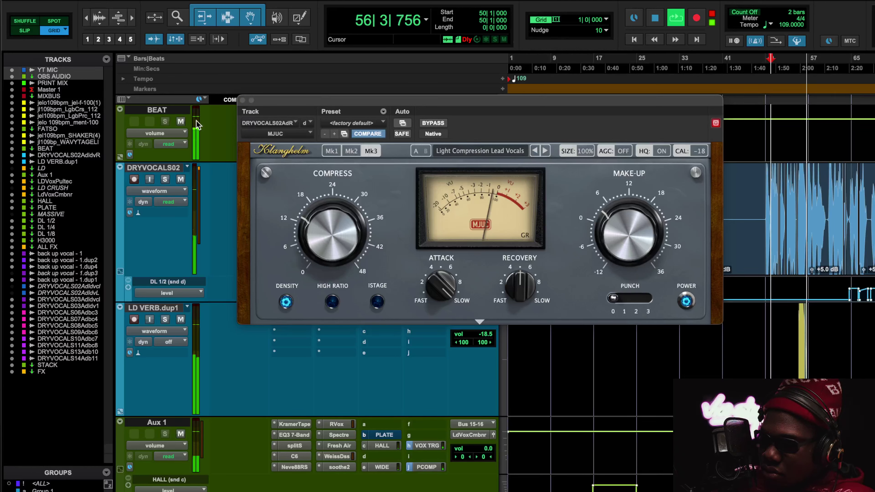
Compare MJUC bypassed and active against the full beat, stop playback and close the compressor window
{"action": "left_click", "coordinate": [432, 124]}
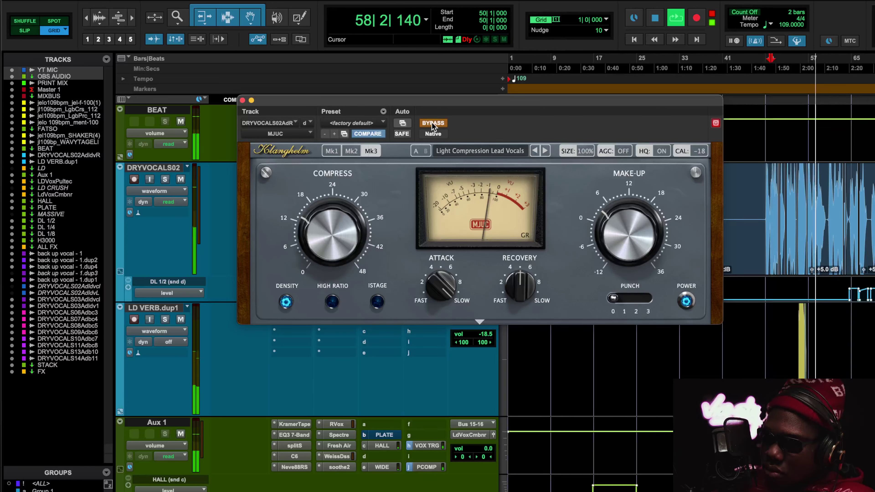
{"action": "left_click", "coordinate": [433, 124]}
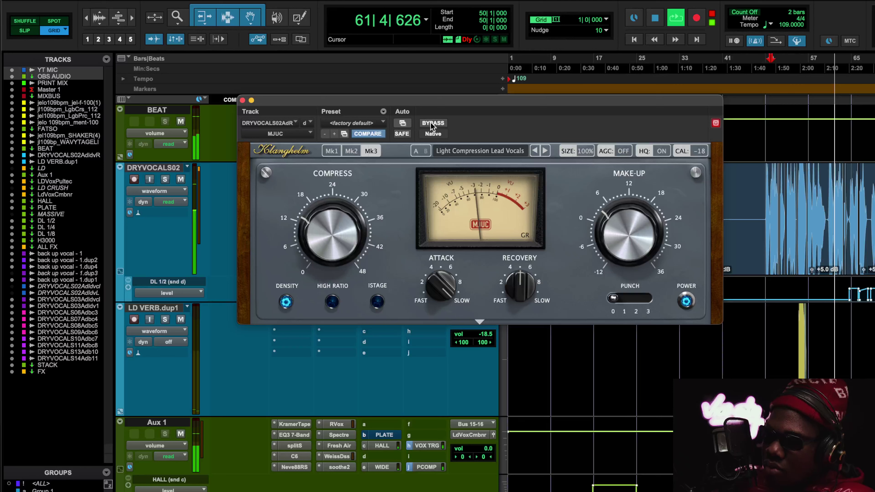
{"action": "key", "text": "space"}
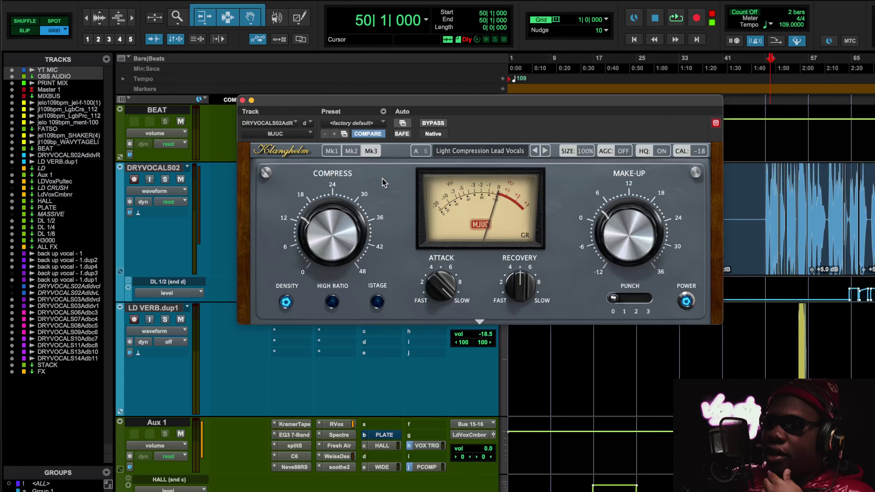
{"action": "left_click", "coordinate": [242, 101]}
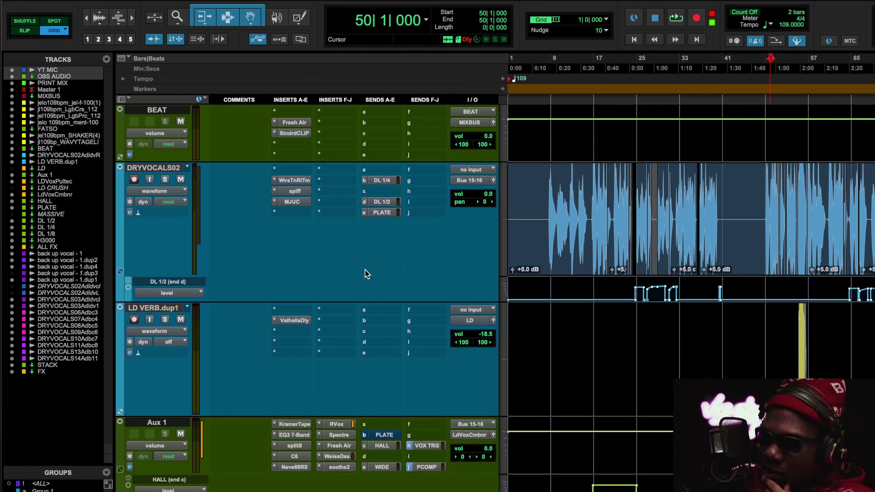
Open the Kramer Master Tape plug-in on the Aux 1 track
{"action": "scroll", "coordinate": [400, 306], "scroll_direction": "down", "scroll_amount": 2}
{"action": "scroll", "coordinate": [400, 307], "scroll_direction": "down", "scroll_amount": 7}
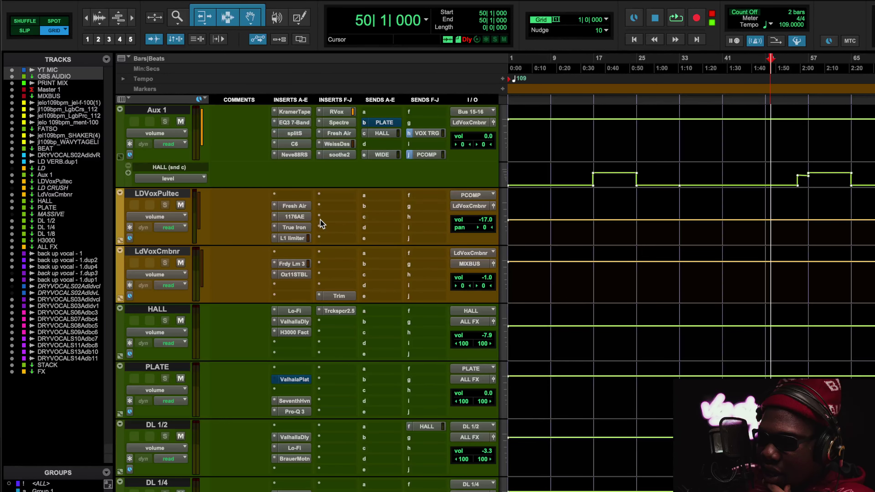
{"action": "scroll", "coordinate": [321, 228], "scroll_direction": "up", "scroll_amount": 4}
{"action": "left_click", "coordinate": [294, 249]}
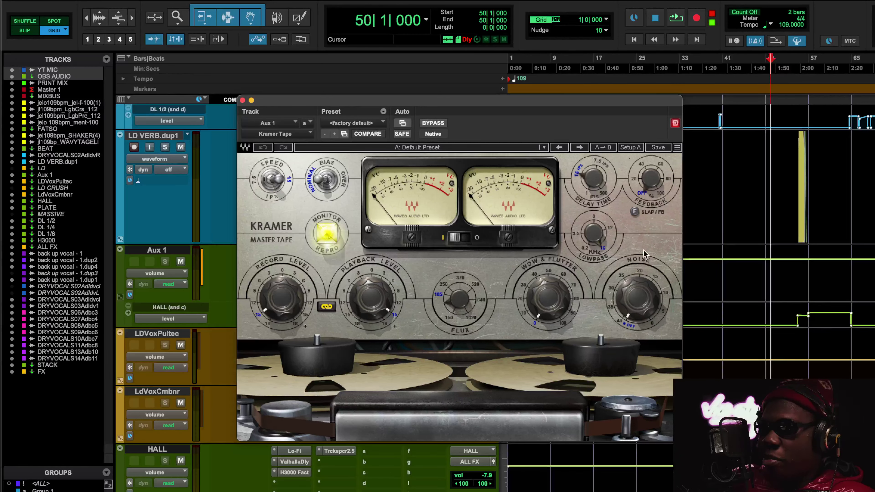
Play from bar 50, compare Kramer Master Tape bypassed and active on the lead vocal, and stop playback
{"action": "scroll", "coordinate": [752, 235], "scroll_direction": "up", "scroll_amount": 5}
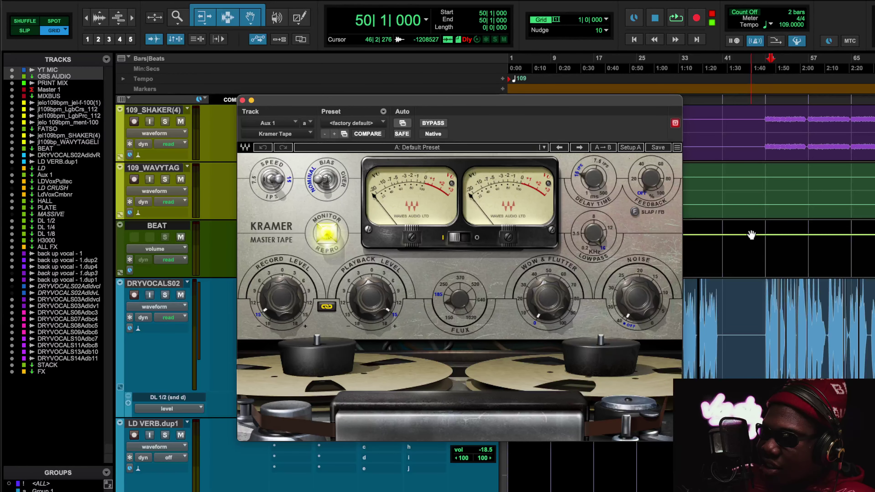
{"action": "key", "text": "space"}
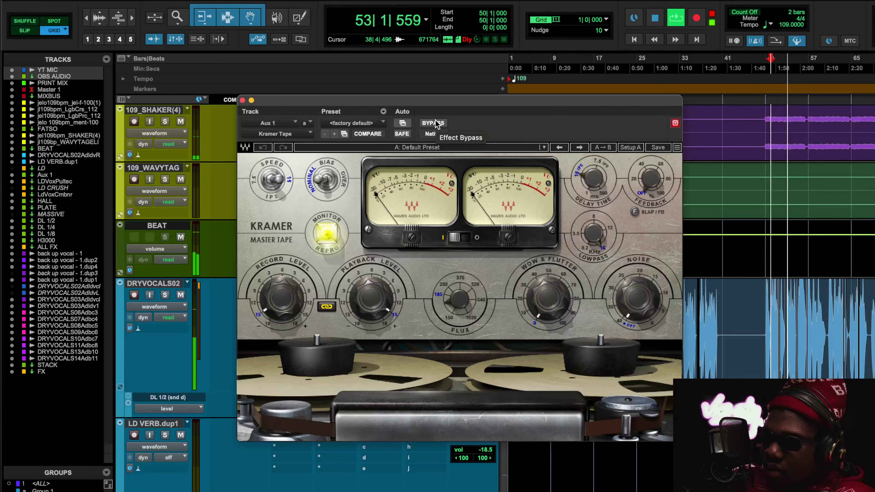
{"action": "left_click", "coordinate": [433, 123]}
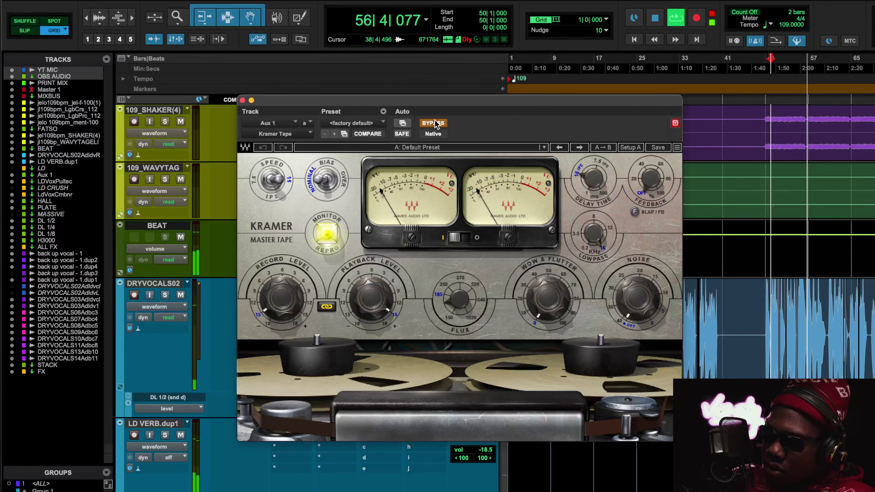
{"action": "left_click", "coordinate": [433, 123]}
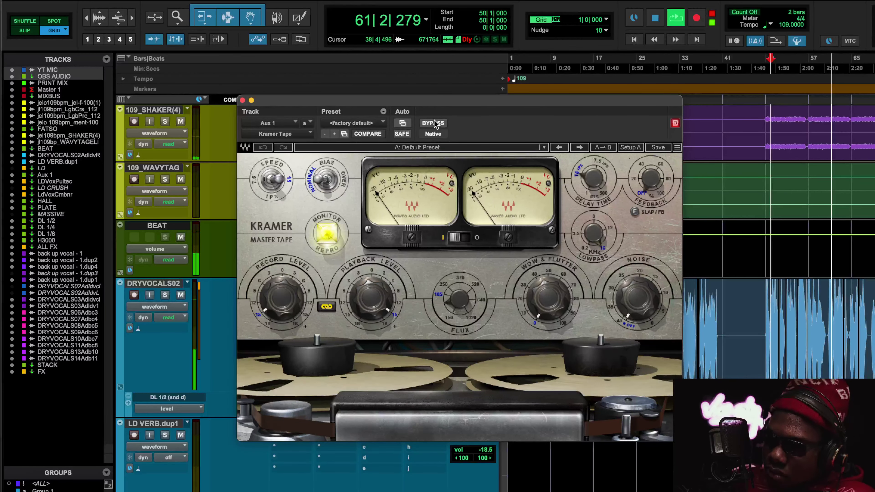
{"action": "left_click", "coordinate": [434, 123]}
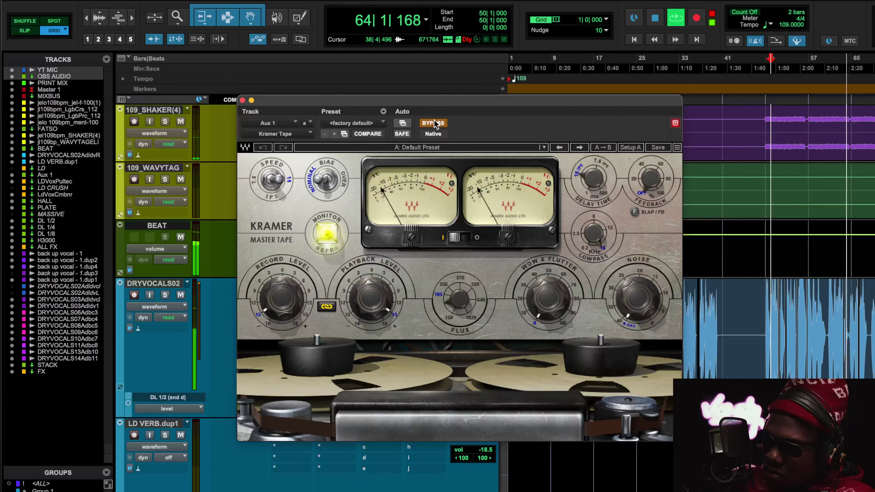
{"action": "left_click", "coordinate": [434, 123]}
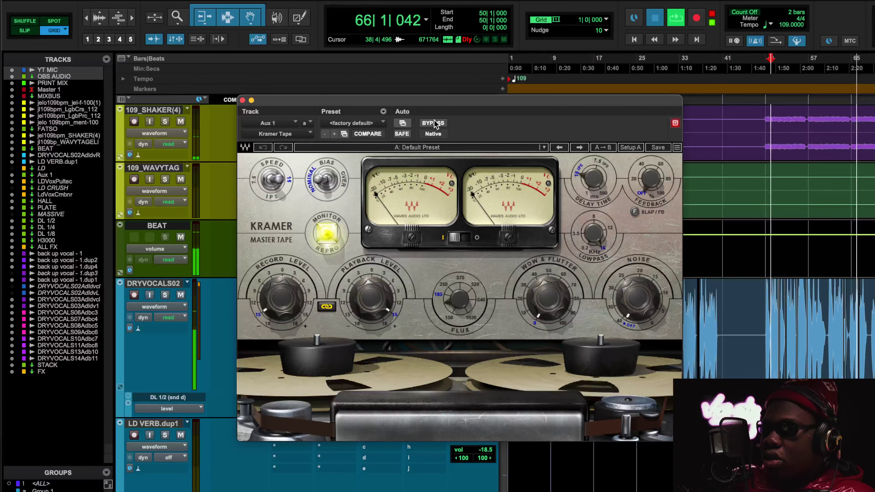
{"action": "key", "text": "space"}
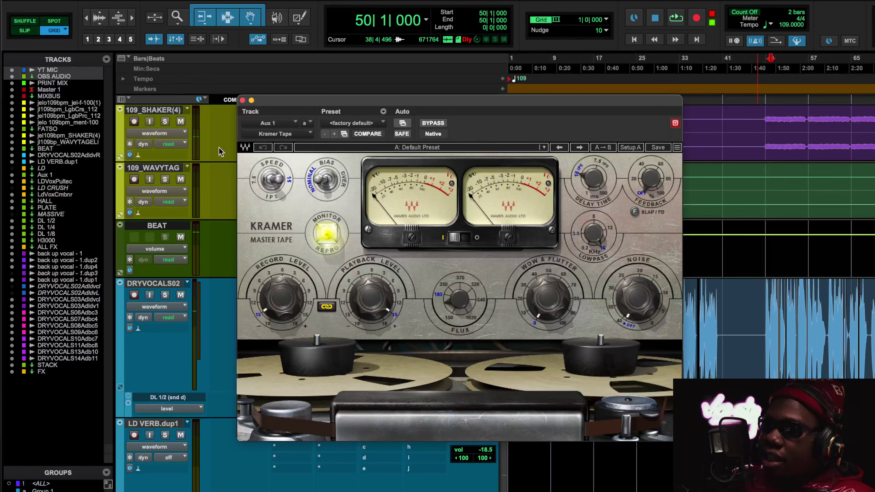
Examine the bias, lowpass, flux and wow & flutter controls of Kramer Master Tape and close its window
{"action": "mouse_move", "coordinate": [330, 184]}
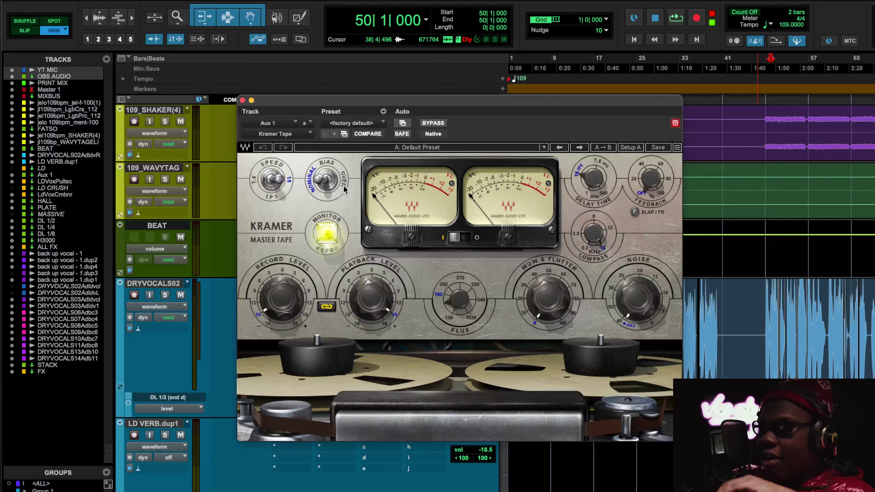
{"action": "mouse_move", "coordinate": [601, 255]}
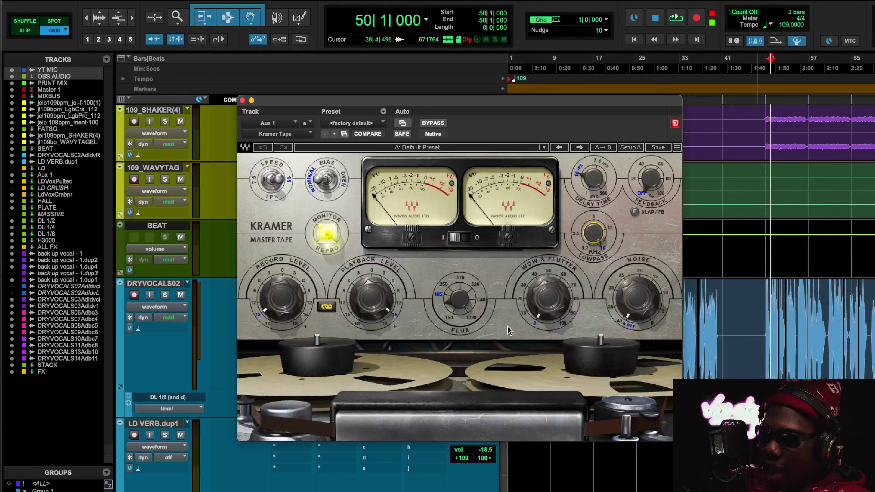
{"action": "mouse_move", "coordinate": [459, 310]}
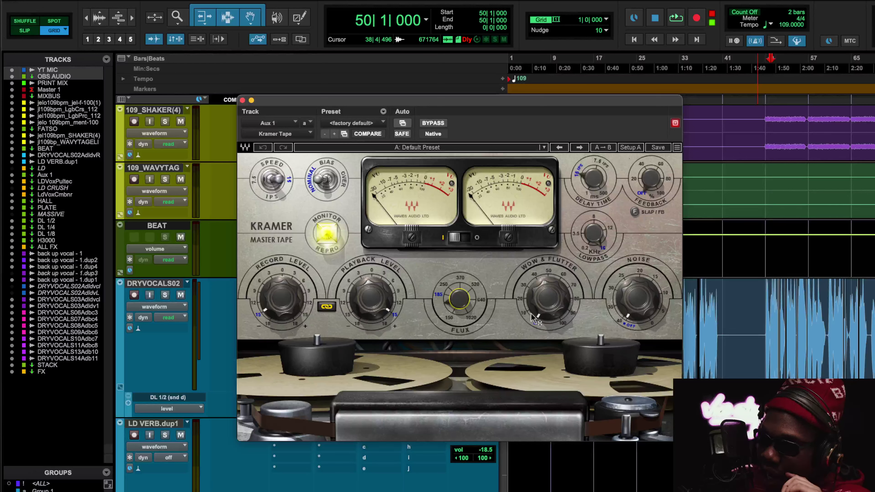
{"action": "mouse_move", "coordinate": [550, 324]}
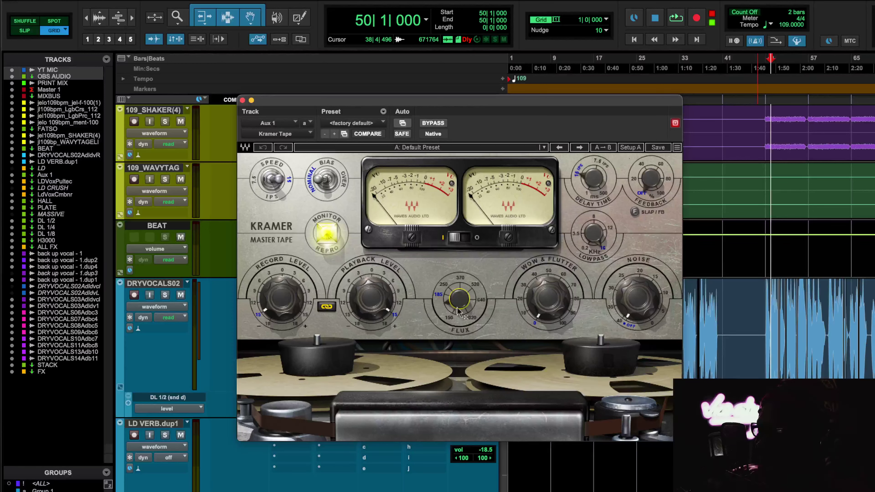
{"action": "left_click", "coordinate": [242, 100]}
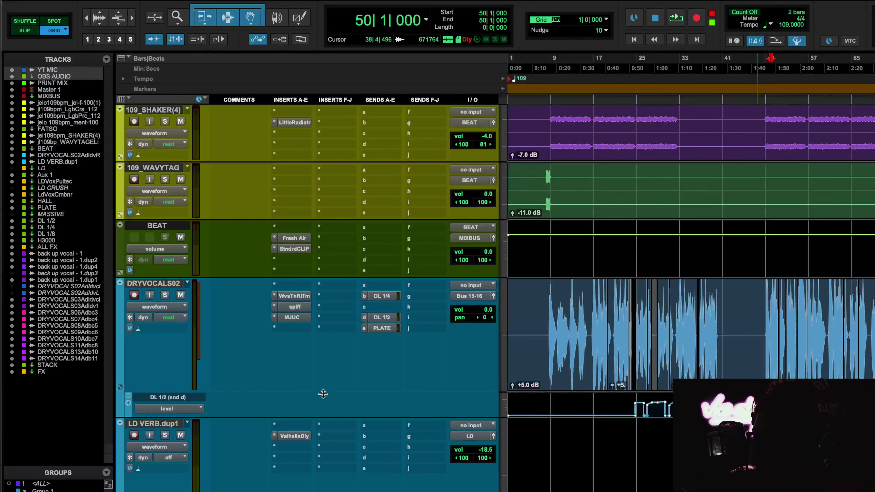
Open the EQ3 7-Band on the Aux 1 track and play the session from bar 50
{"action": "scroll", "coordinate": [346, 276], "scroll_direction": "down", "scroll_amount": 12}
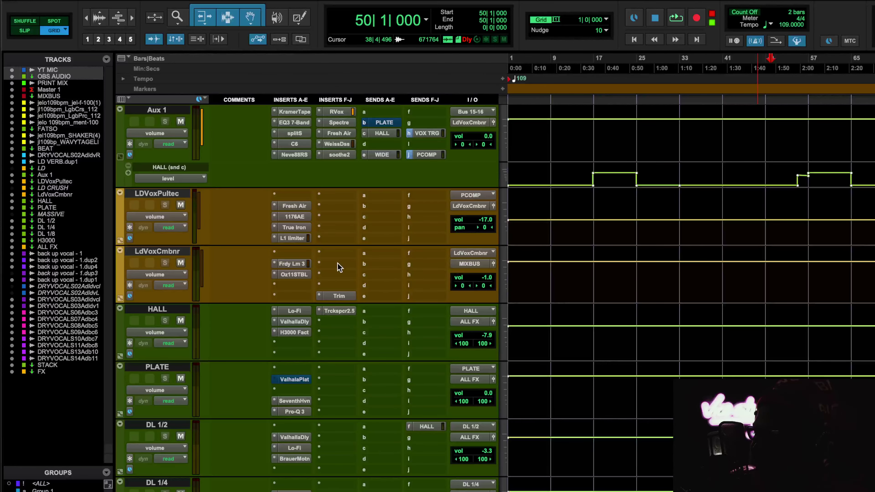
{"action": "left_click", "coordinate": [295, 122]}
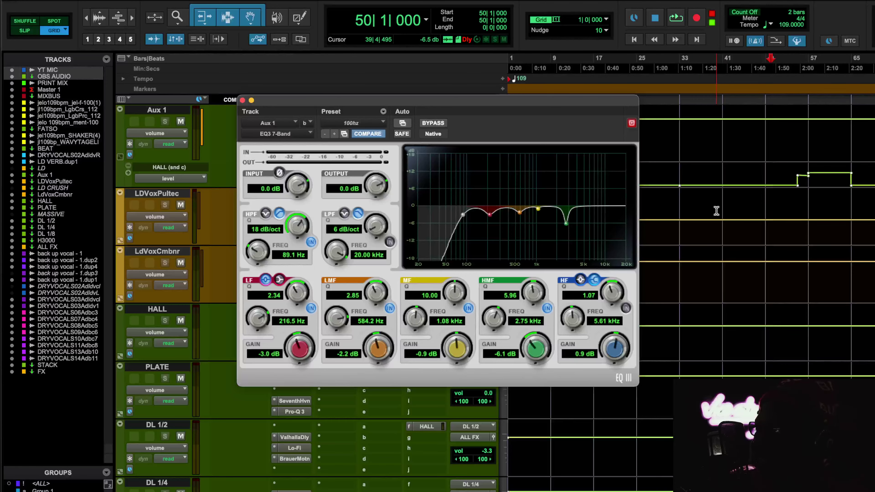
{"action": "scroll", "coordinate": [716, 211], "scroll_direction": "up", "scroll_amount": 10}
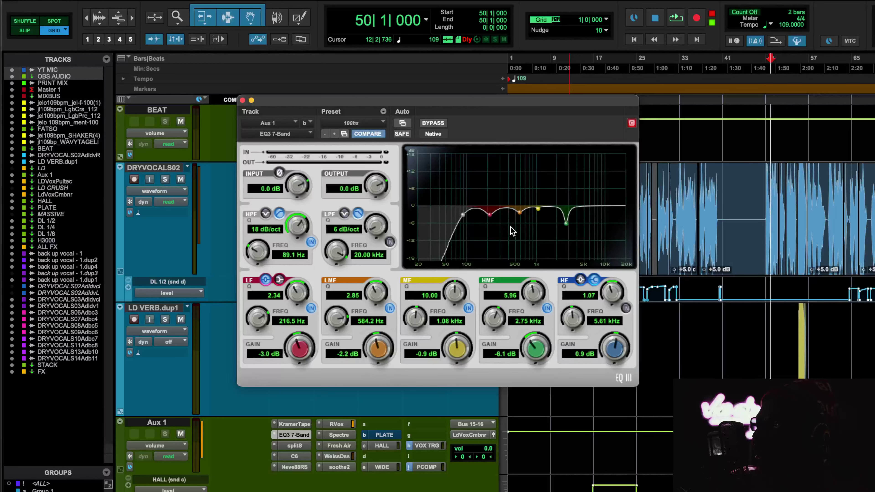
{"action": "scroll", "coordinate": [814, 190], "scroll_direction": "down", "scroll_amount": 2}
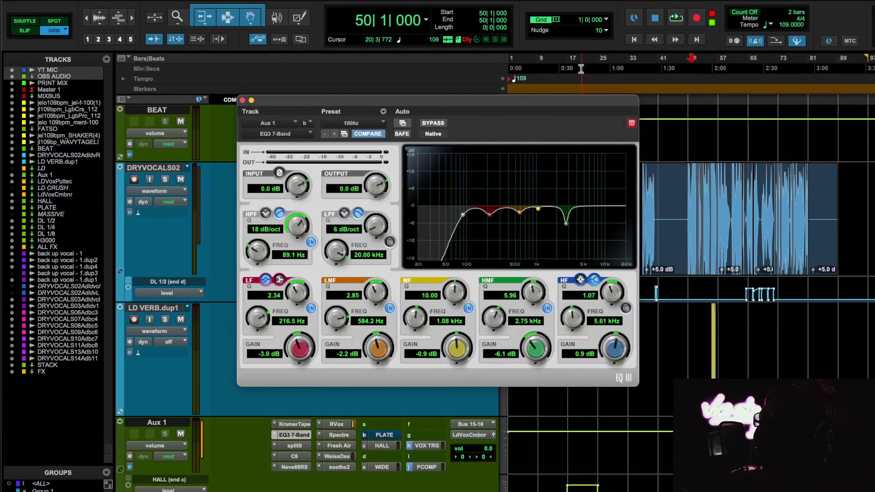
{"action": "key", "text": "space"}
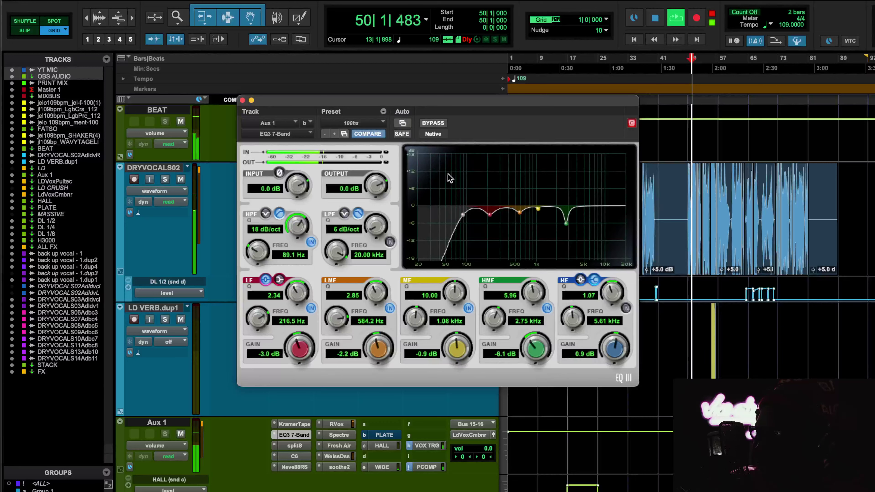
Move playback to bar 72, compare the EQ3 7-Band bypassed and active, stop playback and close its window
{"action": "left_click", "coordinate": [763, 110]}
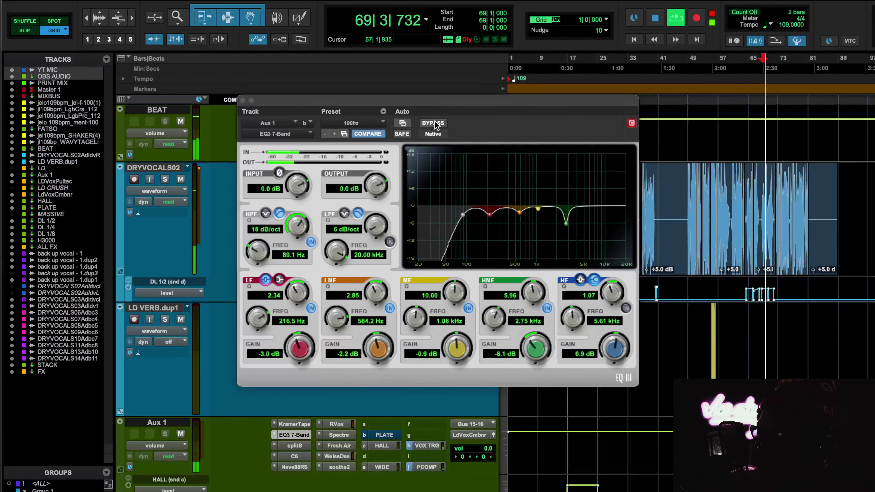
{"action": "left_click", "coordinate": [775, 87]}
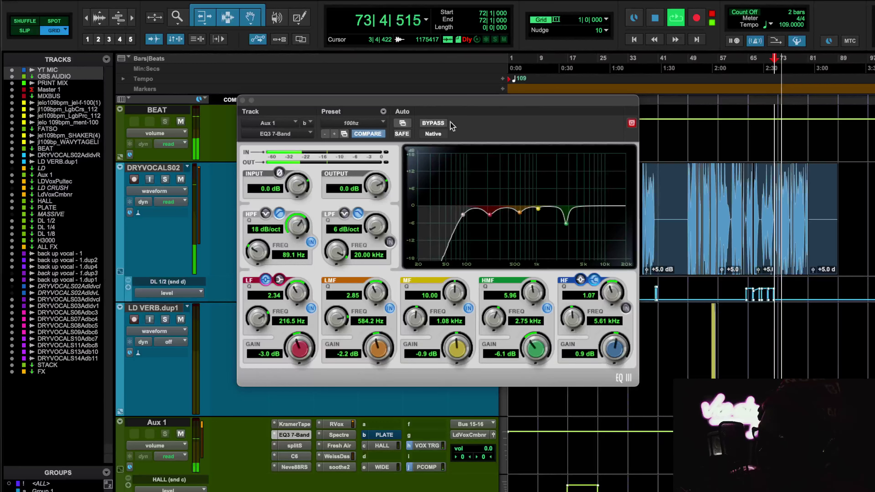
{"action": "left_click", "coordinate": [444, 127]}
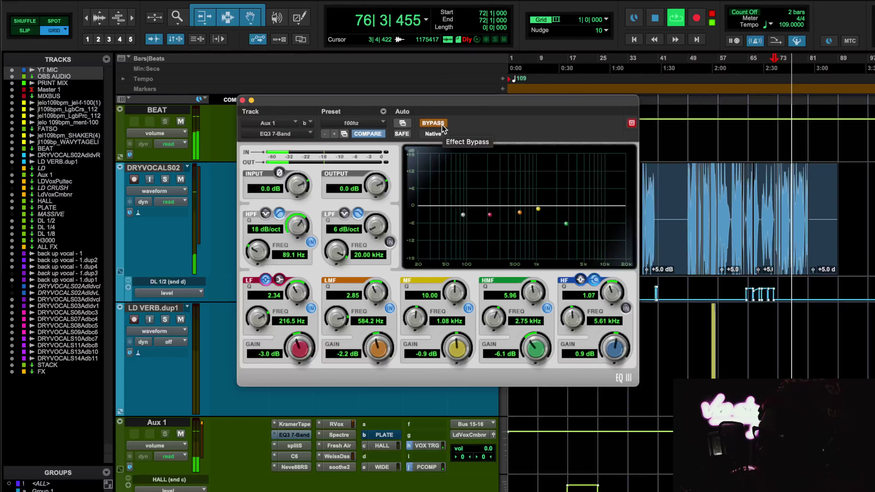
{"action": "left_click", "coordinate": [433, 123]}
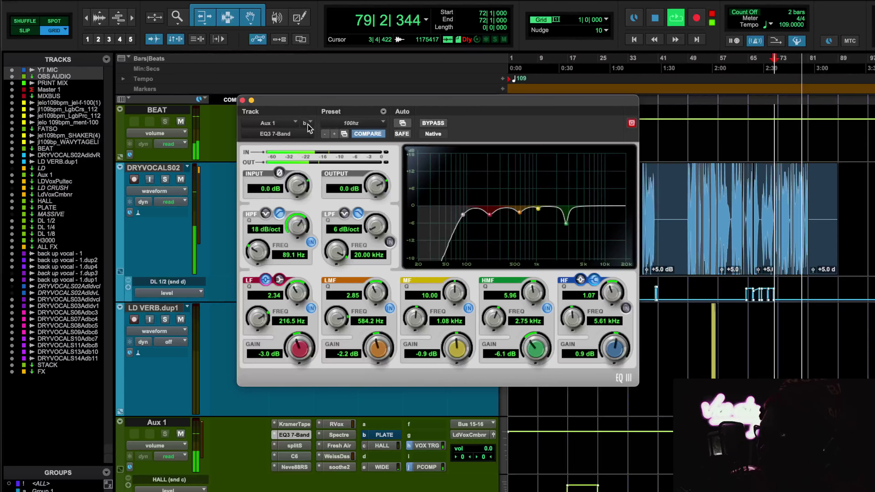
{"action": "key", "text": "space"}
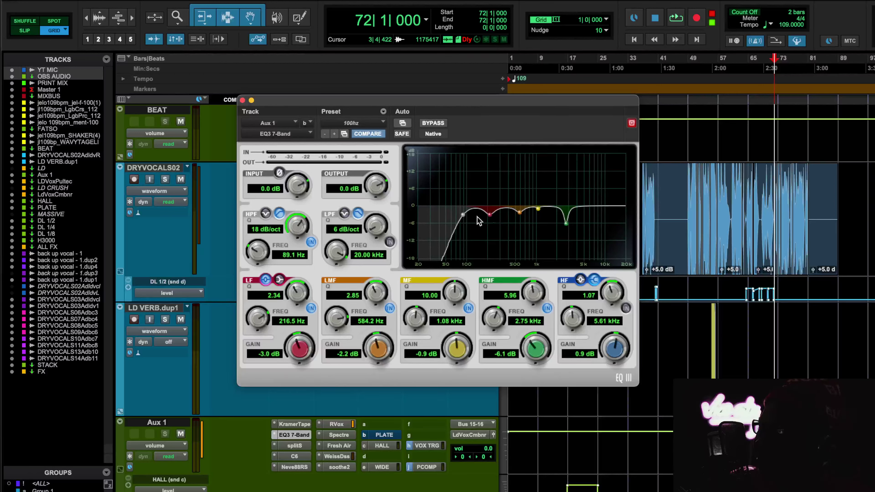
{"action": "left_click", "coordinate": [243, 100]}
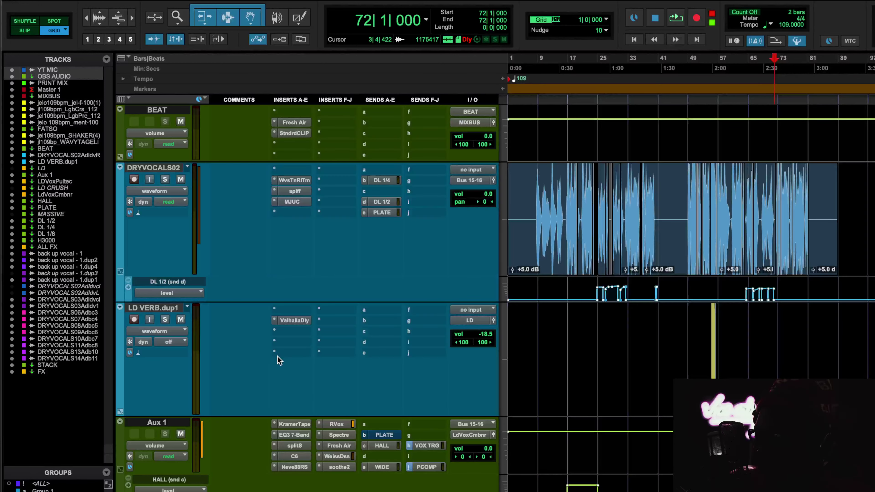
Open the splitS de-esser on the Aux 1 track in demo mode and move its window off the vocal waveform
{"action": "left_click", "coordinate": [295, 445]}
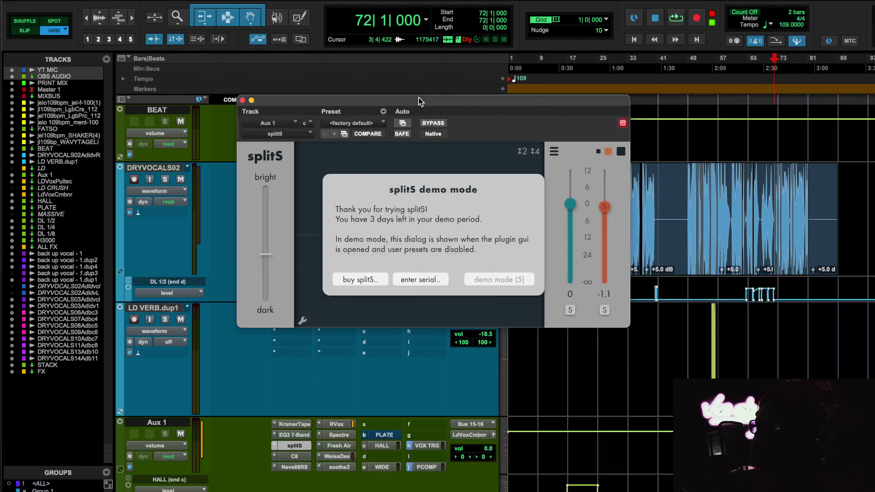
{"action": "left_click", "coordinate": [512, 278]}
{"action": "left_click_drag", "start_coordinate": [461, 110], "coordinate": [301, 122]}
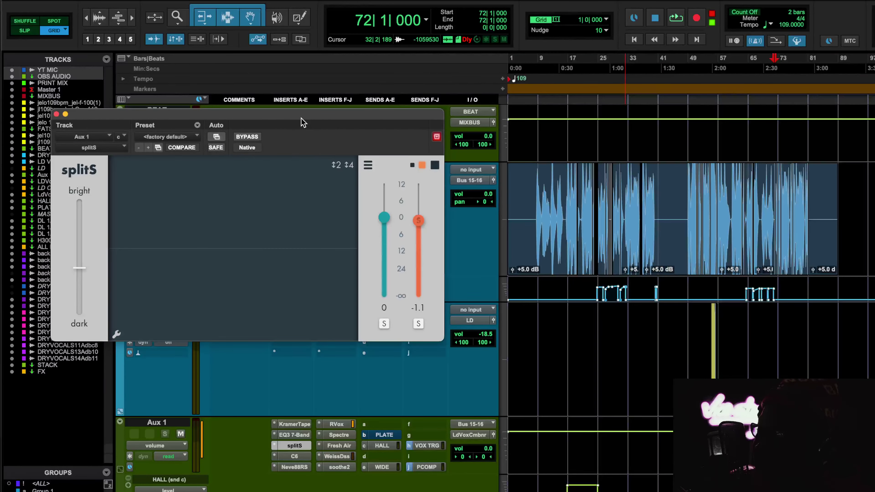
Zoom in on the start of the vocal timeline and play from bar 9 to watch splitS process the vocal
{"action": "key", "text": "t"}
{"action": "key", "text": "t"}
{"action": "scroll", "coordinate": [666, 271], "scroll_direction": "left", "scroll_amount": 10}
{"action": "scroll", "coordinate": [667, 271], "scroll_direction": "down", "scroll_amount": 2}
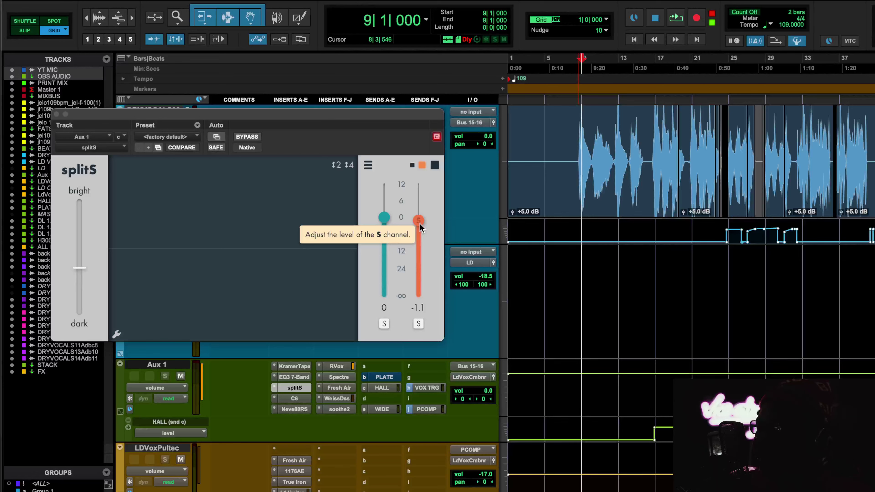
{"action": "key", "text": "space"}
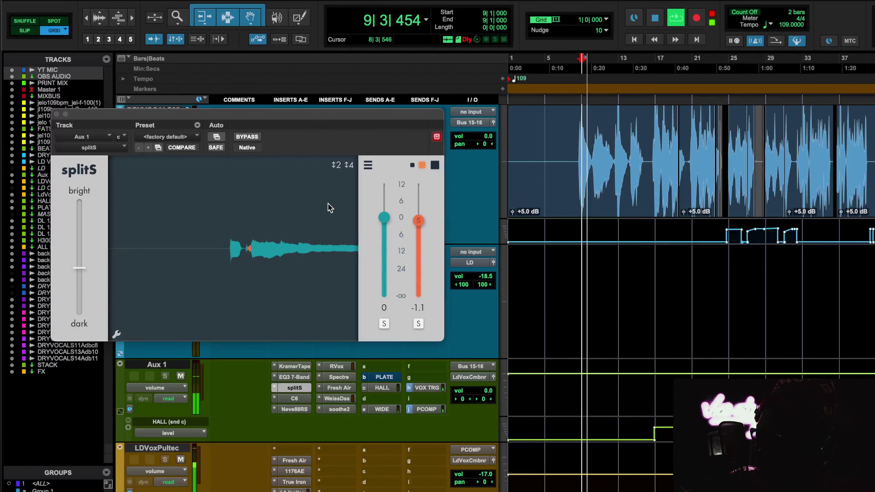
Stop playback and move the splitS window clear of the MIXBUS track's inserts
{"action": "left_click_drag", "start_coordinate": [221, 116], "coordinate": [303, 107]}
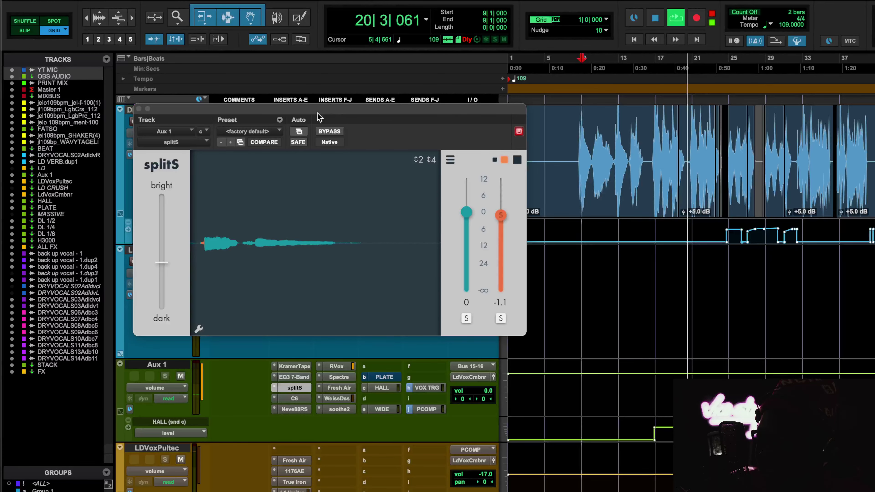
{"action": "left_click_drag", "start_coordinate": [319, 117], "coordinate": [444, 119]}
{"action": "scroll", "coordinate": [158, 225], "scroll_direction": "up", "scroll_amount": 10}
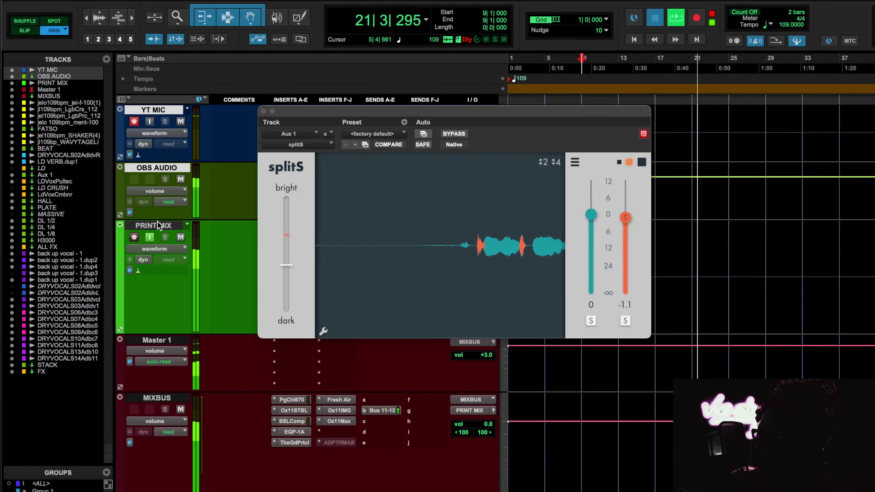
{"action": "key", "text": "space"}
{"action": "left_click_drag", "start_coordinate": [275, 111], "coordinate": [460, 90]}
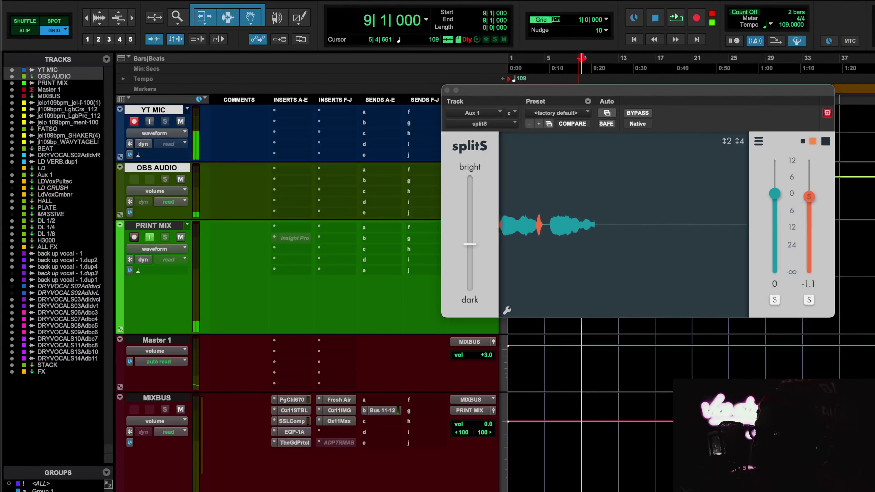
Activate and open ADPTR MetricAB on the MIXBUS track, start playback from bar 9 and bring its whole window into view
{"action": "left_click", "coordinate": [346, 445]}
{"action": "key", "text": "space"}
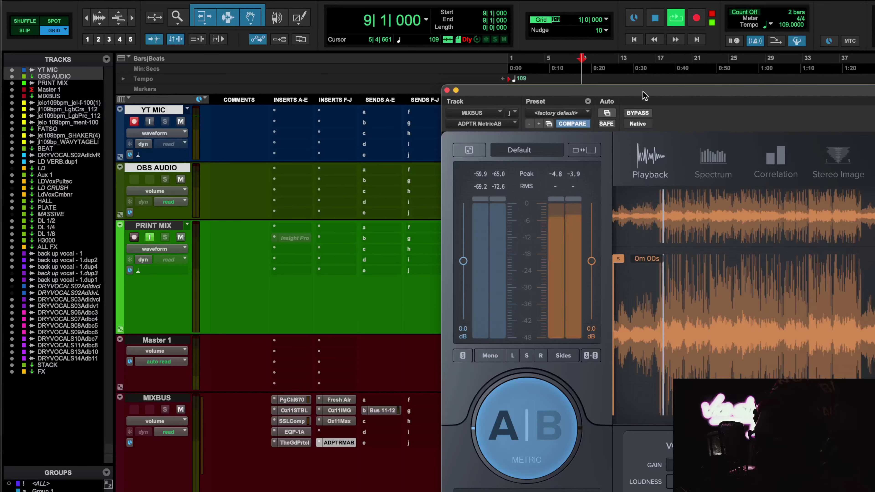
{"action": "left_click_drag", "start_coordinate": [586, 90], "coordinate": [287, 24]}
Compare the current mix (A) against the reference RUFF MIX.mp3 (B) in MetricAB during playback
{"action": "left_click", "coordinate": [247, 339]}
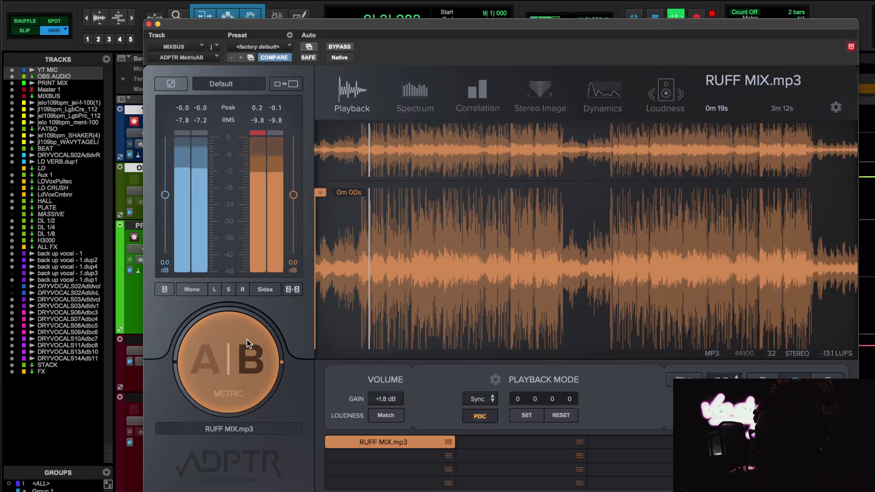
{"action": "left_click", "coordinate": [245, 366]}
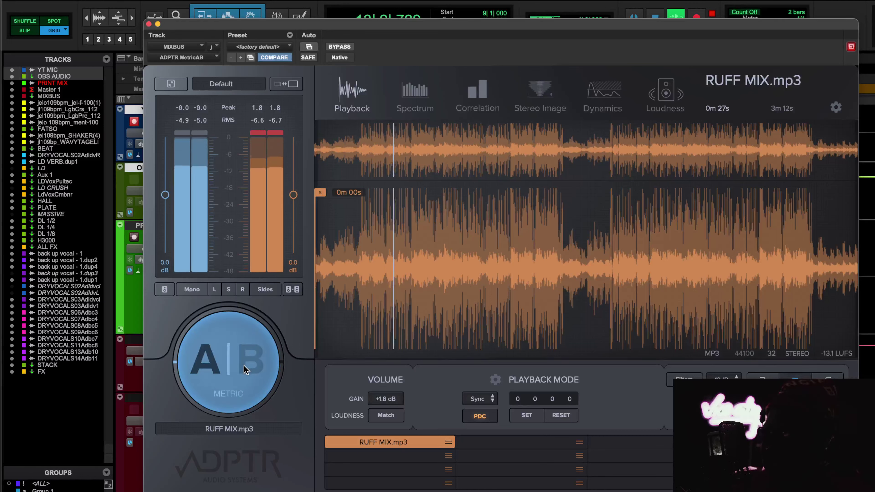
{"action": "left_click", "coordinate": [258, 366]}
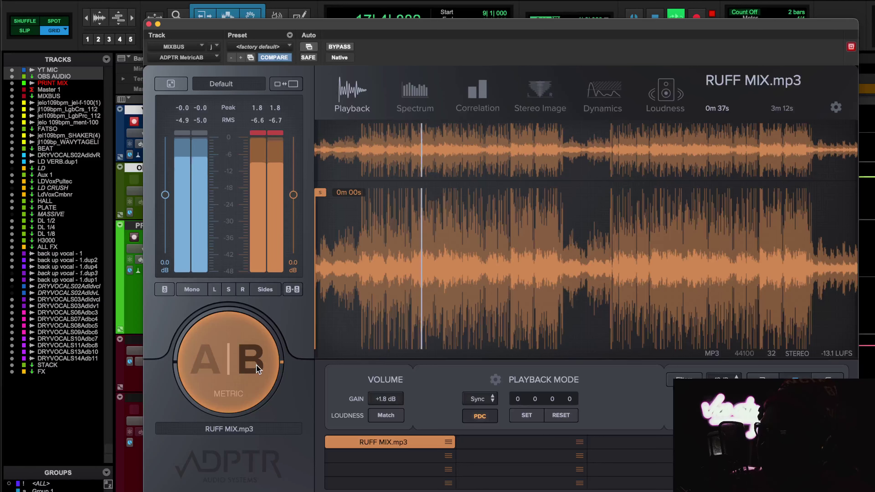
{"action": "left_click", "coordinate": [256, 365]}
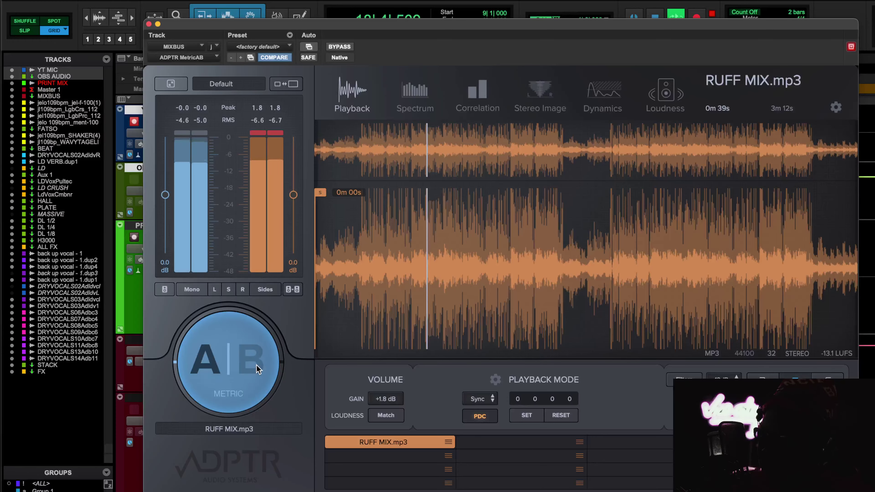
Close MetricAB, stop playback and deactivate the plug-in on the MIXBUS track
{"action": "left_click", "coordinate": [148, 24]}
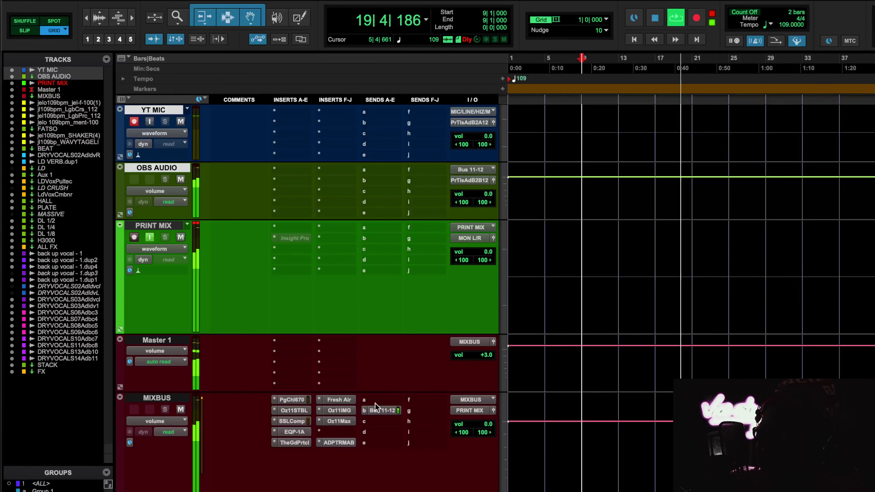
{"action": "key", "text": "space"}
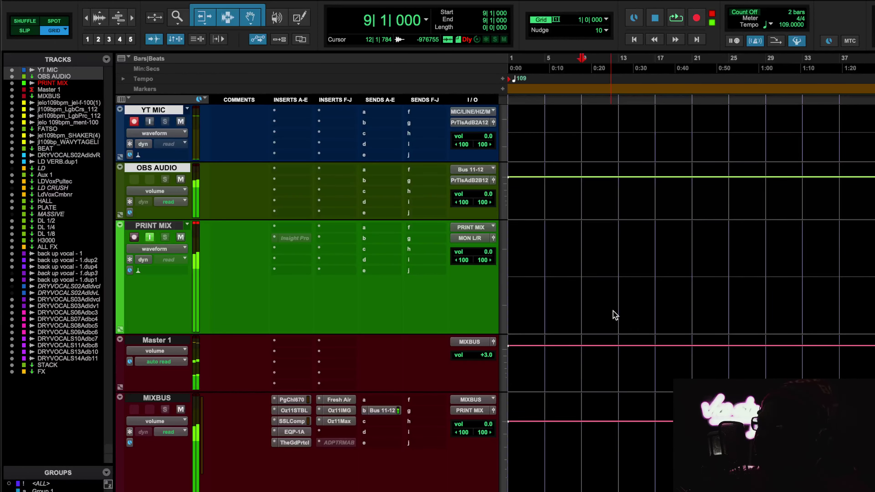
Open the C6 plug-in on Aux 1 and play the mix from bar 17
{"action": "scroll", "coordinate": [615, 316], "scroll_direction": "down", "scroll_amount": 10}
{"action": "scroll", "coordinate": [615, 316], "scroll_direction": "down", "scroll_amount": 10}
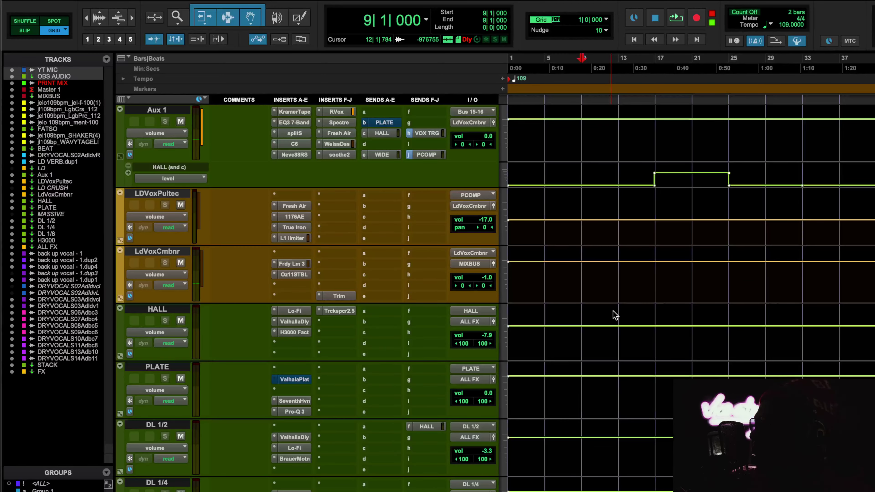
{"action": "scroll", "coordinate": [615, 315], "scroll_direction": "up", "scroll_amount": 5}
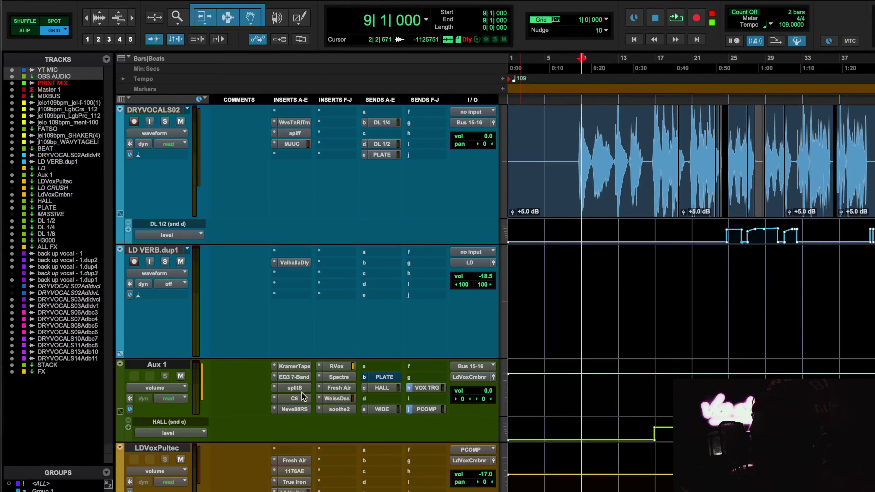
{"action": "left_click", "coordinate": [298, 401]}
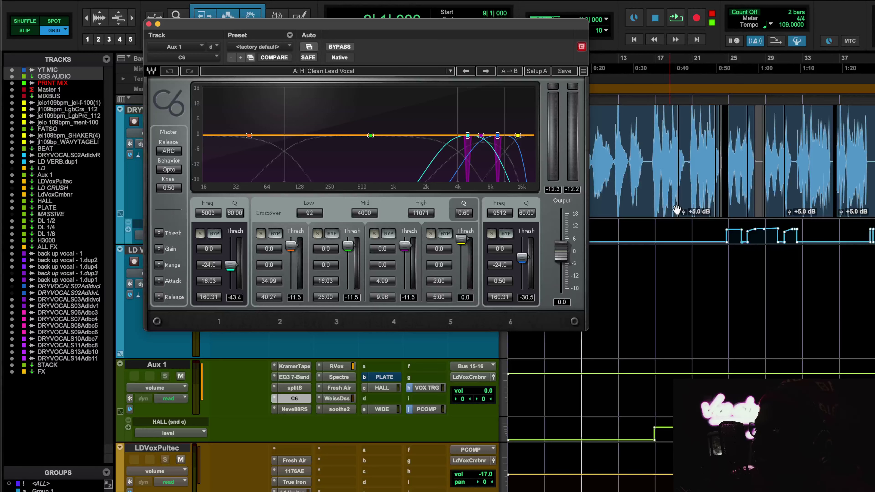
{"action": "scroll", "coordinate": [643, 200], "scroll_direction": "up", "scroll_amount": 3}
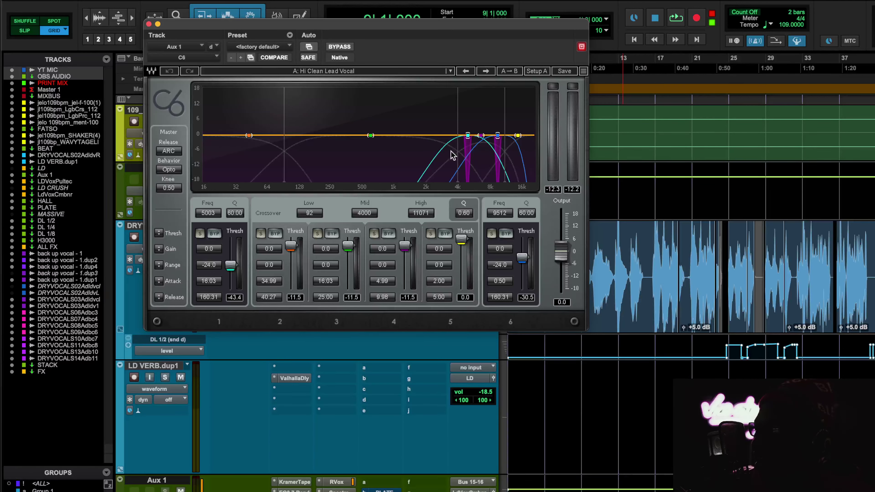
{"action": "left_click", "coordinate": [658, 68]}
{"action": "key", "text": "space"}
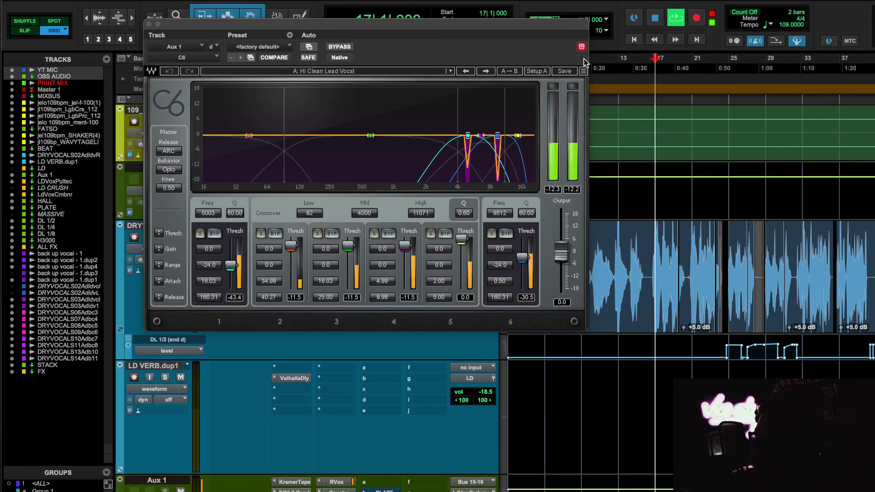
Compare the lead vocal with C6 bypassed and active, and stop playback
{"action": "left_click", "coordinate": [342, 46]}
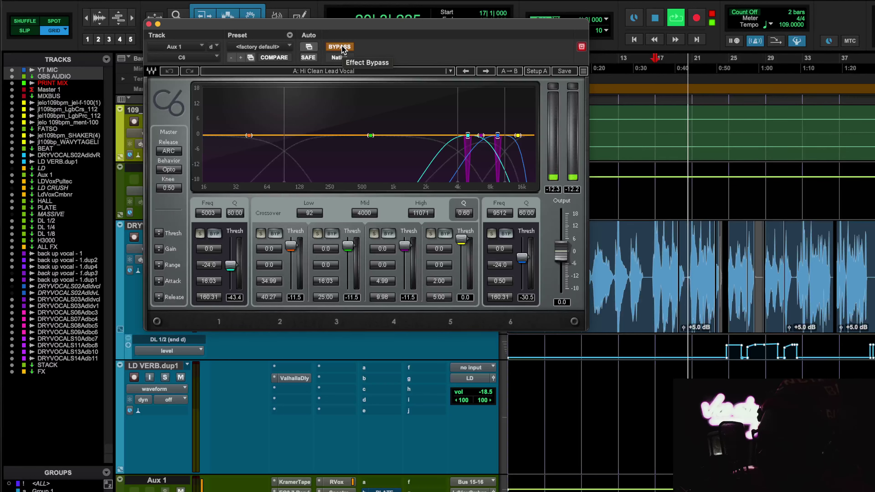
{"action": "left_click", "coordinate": [341, 47]}
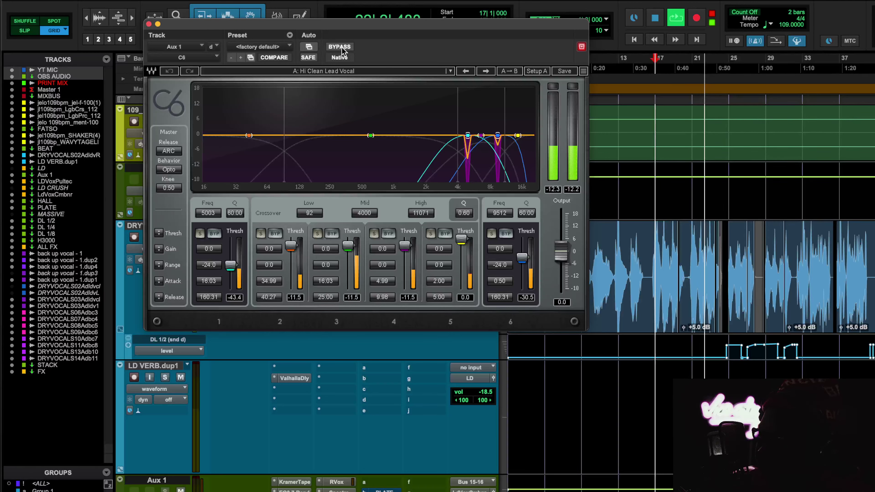
{"action": "key", "text": "space"}
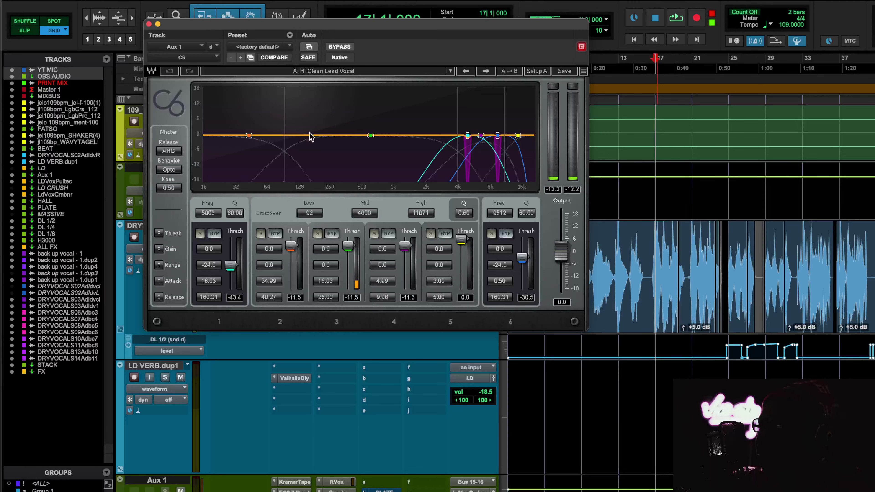
Mute the BEAT track and play the vocal without the beat from bar 17
{"action": "scroll", "coordinate": [168, 353], "scroll_direction": "up", "scroll_amount": 5}
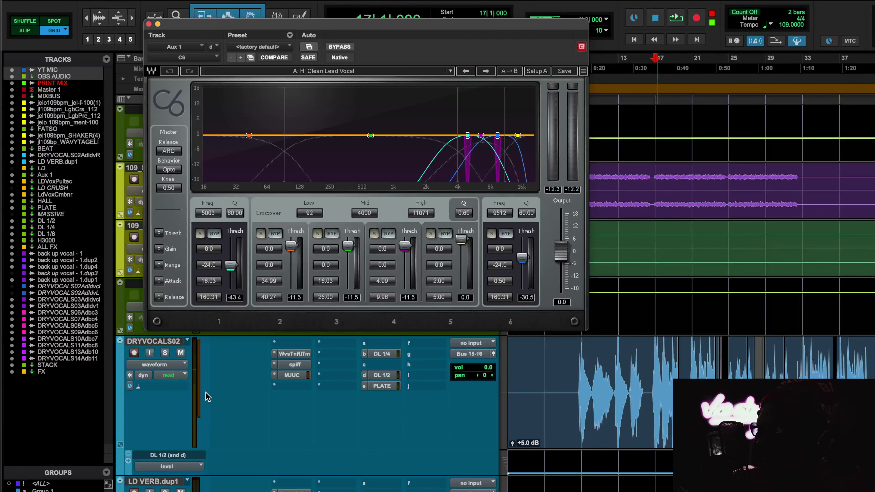
{"action": "left_click", "coordinate": [181, 353]}
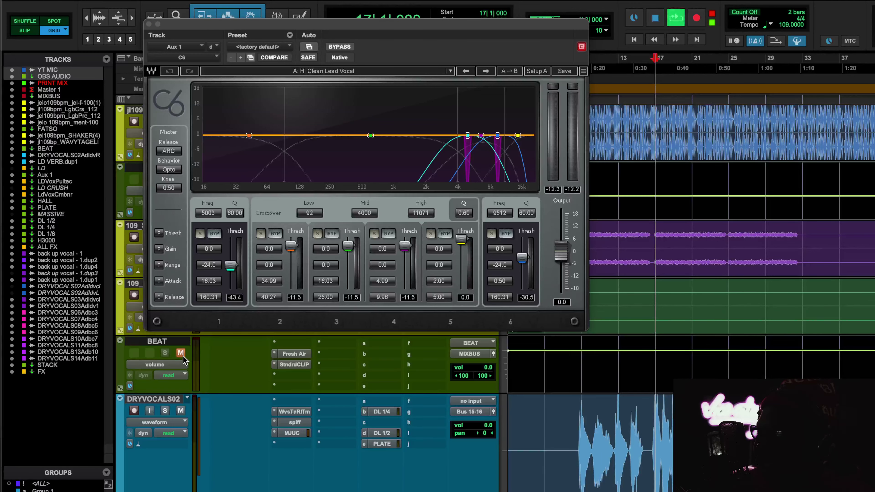
{"action": "key", "text": "space"}
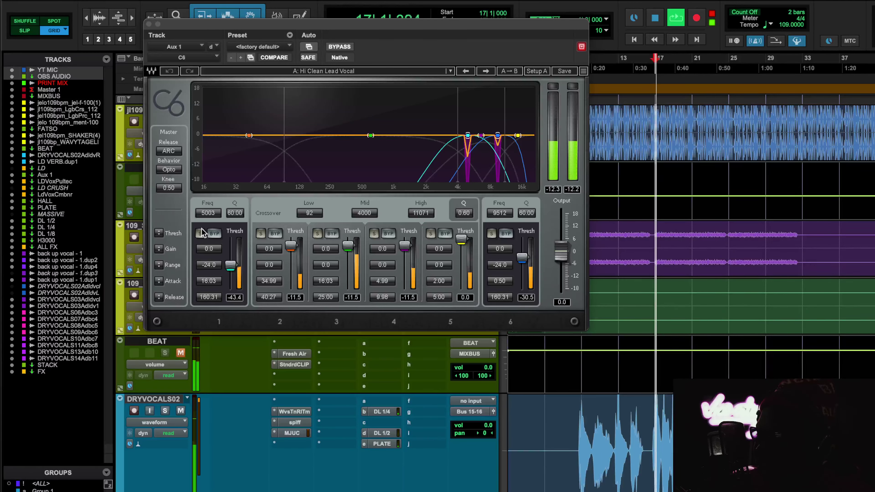
Audition C6's 9512 Hz band and the 5003 Hz band in solo during playback, and stop
{"action": "left_click", "coordinate": [491, 234]}
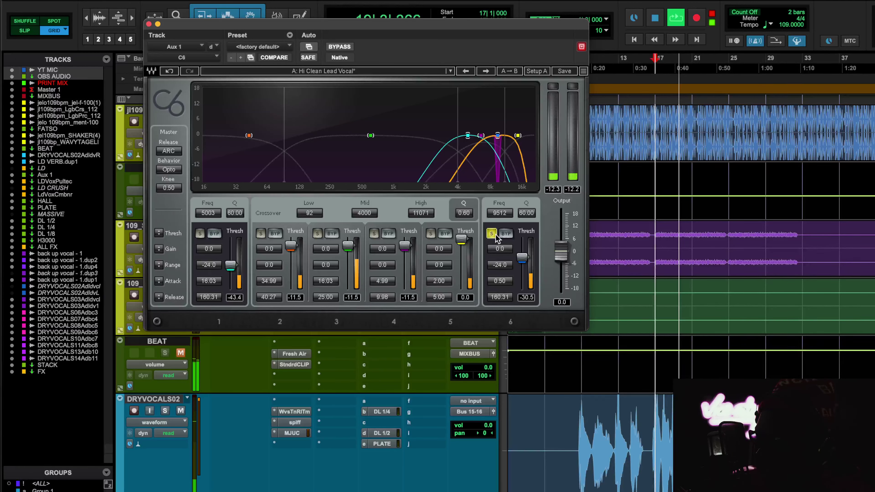
{"action": "left_click", "coordinate": [200, 234]}
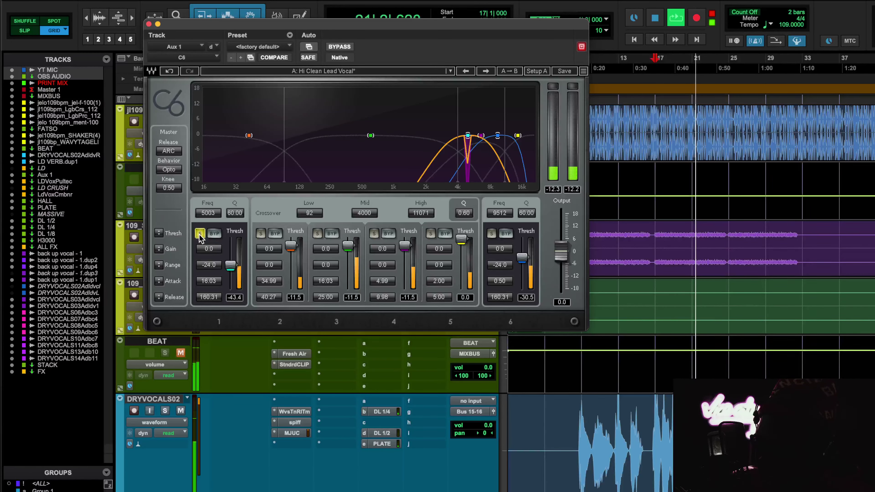
{"action": "key", "text": "space"}
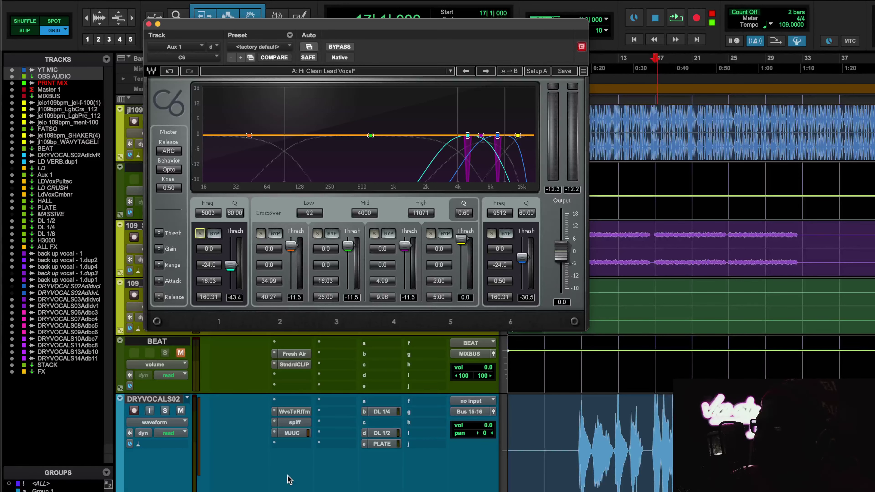
Open the Neve 88RS on Aux 1 and play the vocal from bar 17
{"action": "scroll", "coordinate": [289, 479], "scroll_direction": "down", "scroll_amount": 6}
{"action": "scroll", "coordinate": [300, 426], "scroll_direction": "up", "scroll_amount": 3}
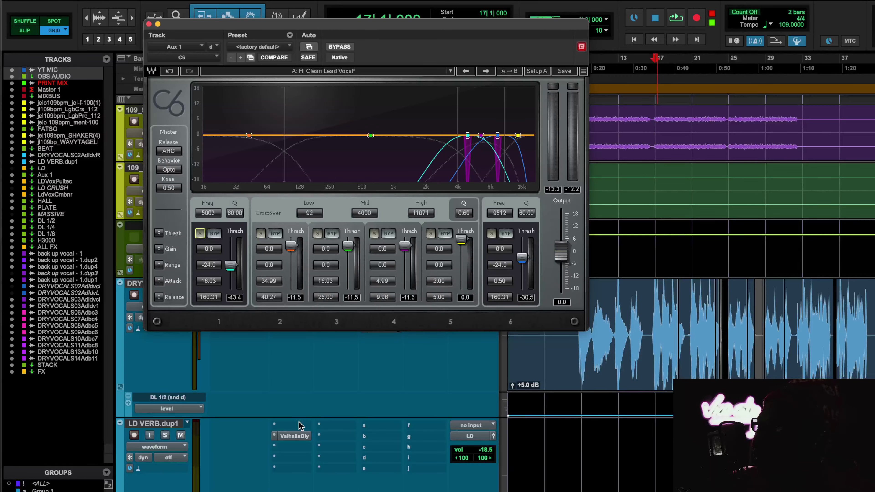
{"action": "scroll", "coordinate": [299, 426], "scroll_direction": "down", "scroll_amount": 3}
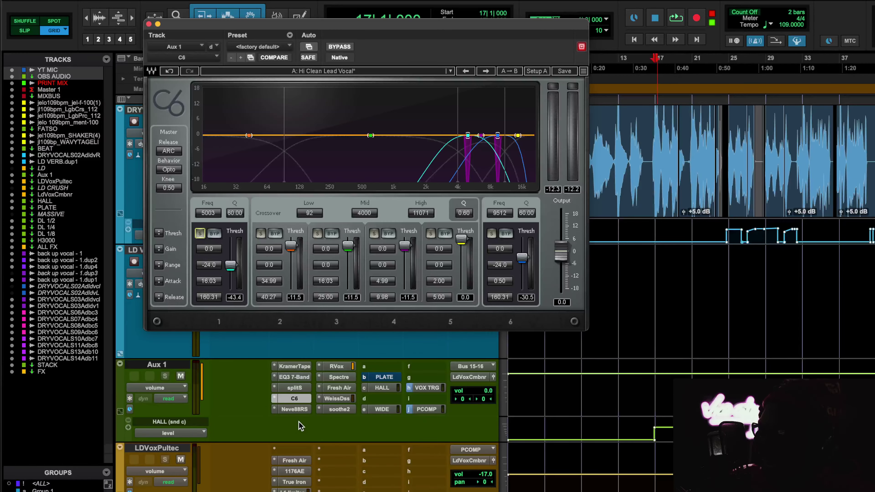
{"action": "left_click", "coordinate": [299, 410]}
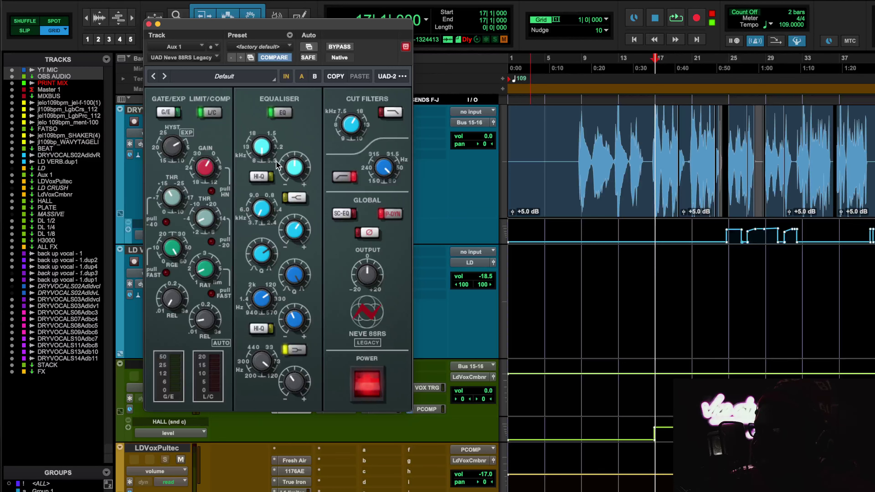
{"action": "key", "text": "space"}
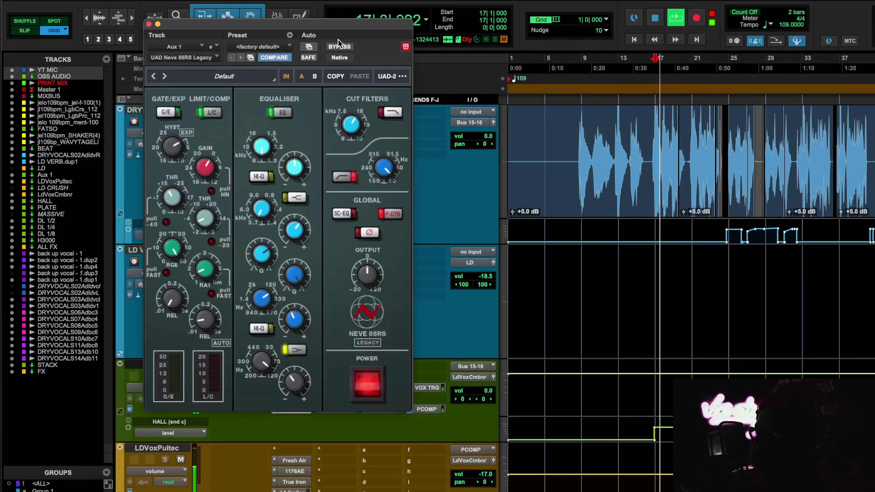
Compare the vocal with the Neve 88RS bypassed and active, including from bar 33, and close the plug-in and stop playback
{"action": "left_click", "coordinate": [341, 47]}
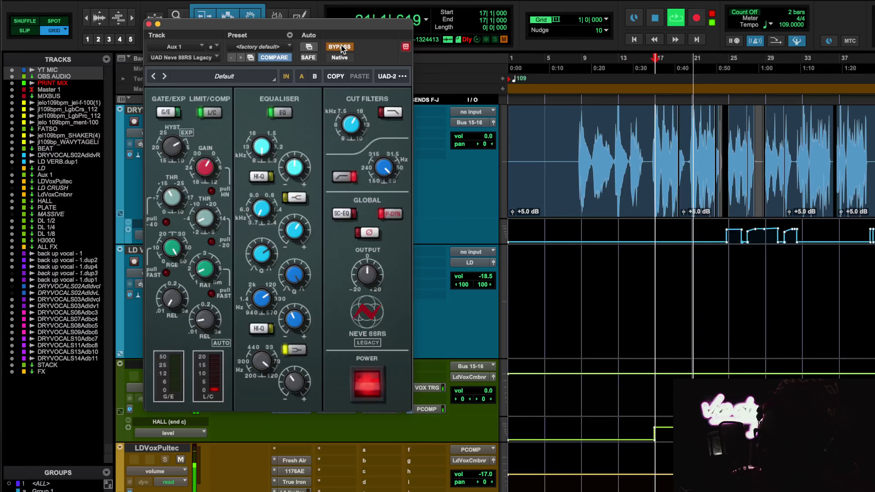
{"action": "left_click", "coordinate": [341, 47]}
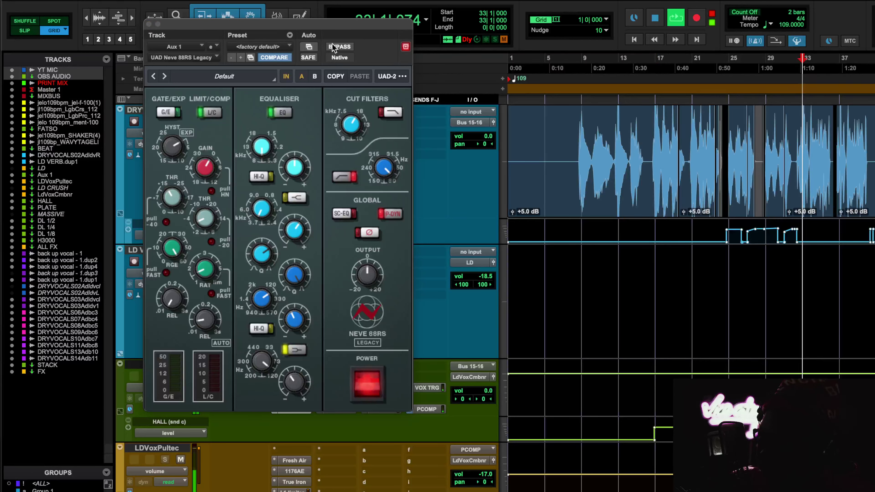
{"action": "left_click", "coordinate": [334, 47]}
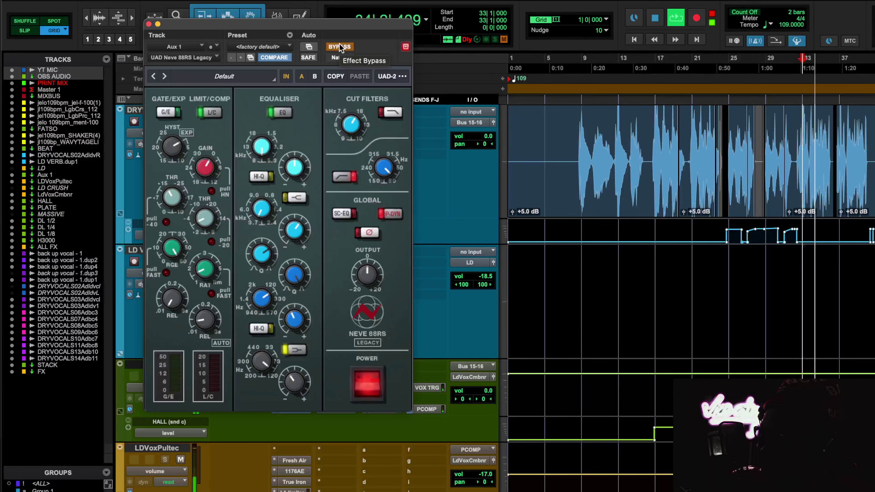
{"action": "left_click", "coordinate": [339, 47]}
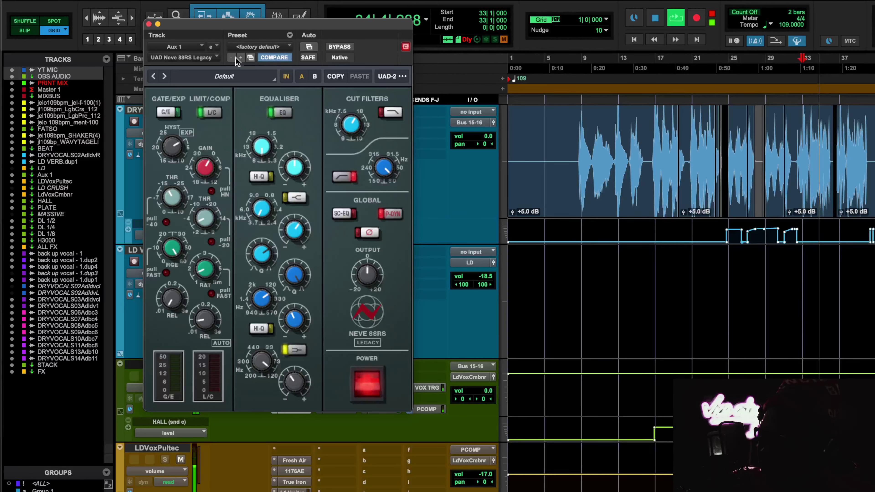
{"action": "left_click", "coordinate": [149, 24]}
{"action": "key", "text": "space"}
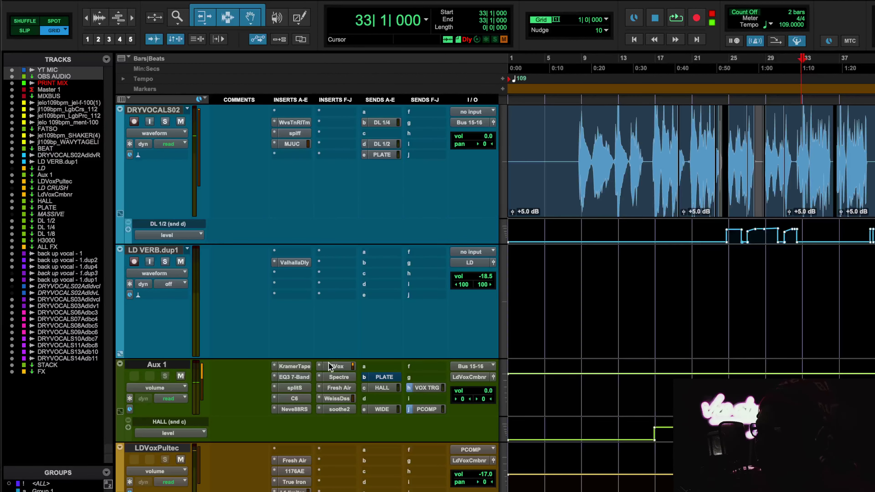
Open the Spectre plug-in on Aux 1
{"action": "left_click", "coordinate": [330, 367]}
{"action": "left_click", "coordinate": [330, 366]}
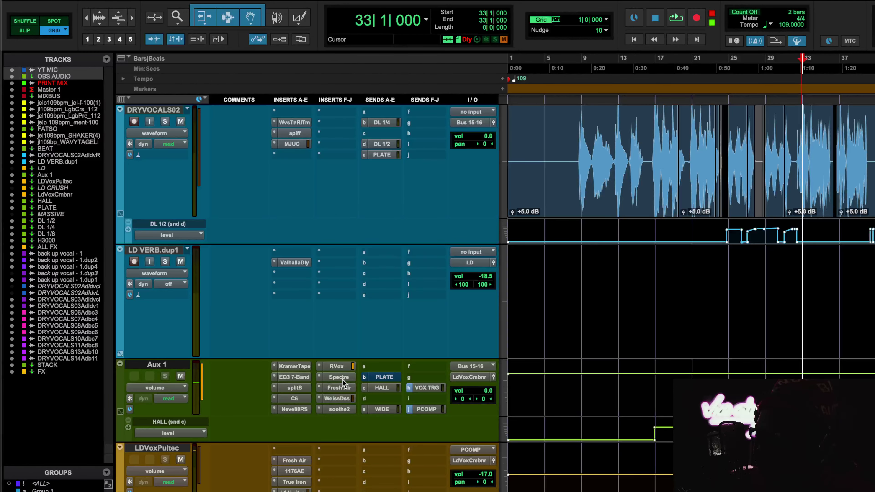
{"action": "left_click", "coordinate": [342, 379]}
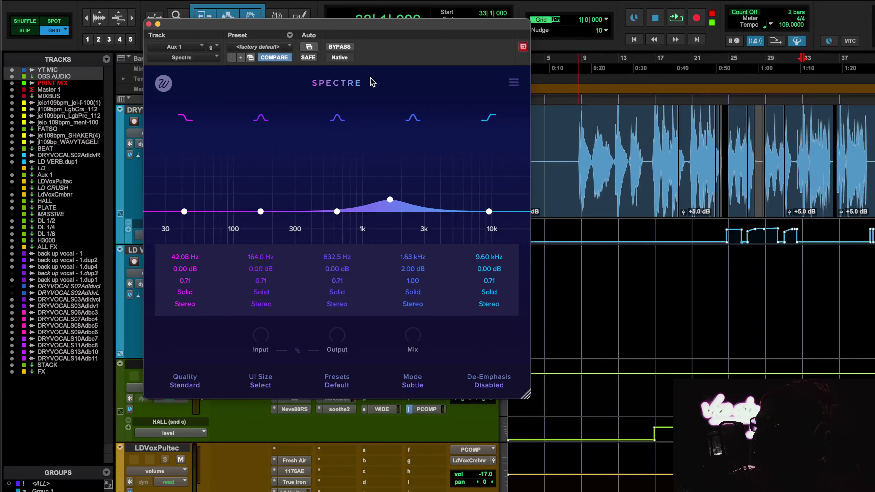
Unmute the BEAT track and play the mix from bar 9
{"action": "scroll", "coordinate": [648, 238], "scroll_direction": "up", "scroll_amount": 5}
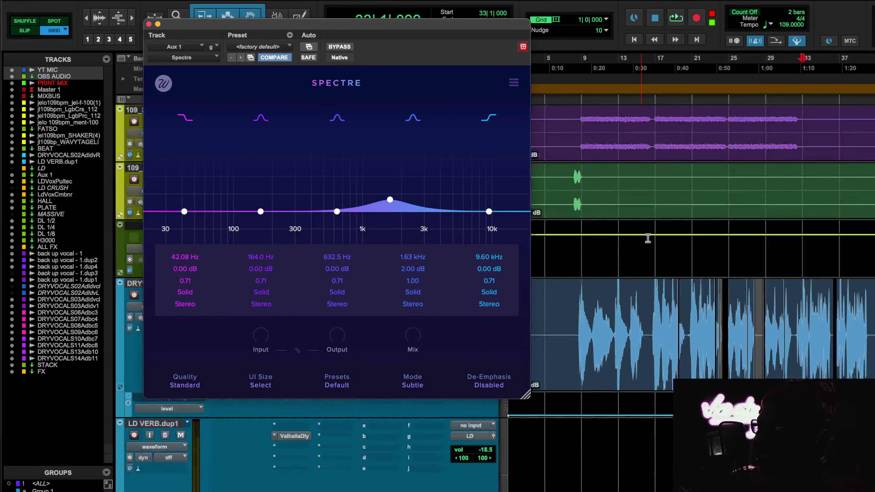
{"action": "scroll", "coordinate": [648, 239], "scroll_direction": "up", "scroll_amount": 3}
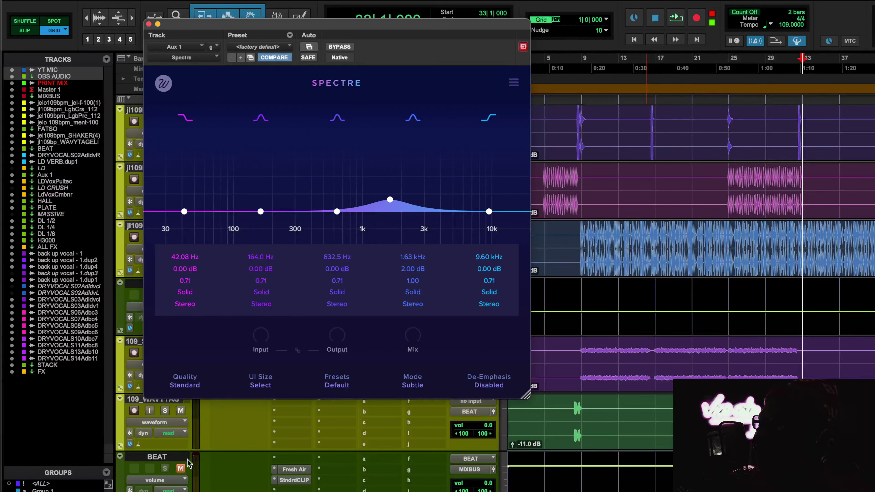
{"action": "left_click", "coordinate": [180, 468]}
{"action": "left_click", "coordinate": [600, 73]}
{"action": "key", "text": "space"}
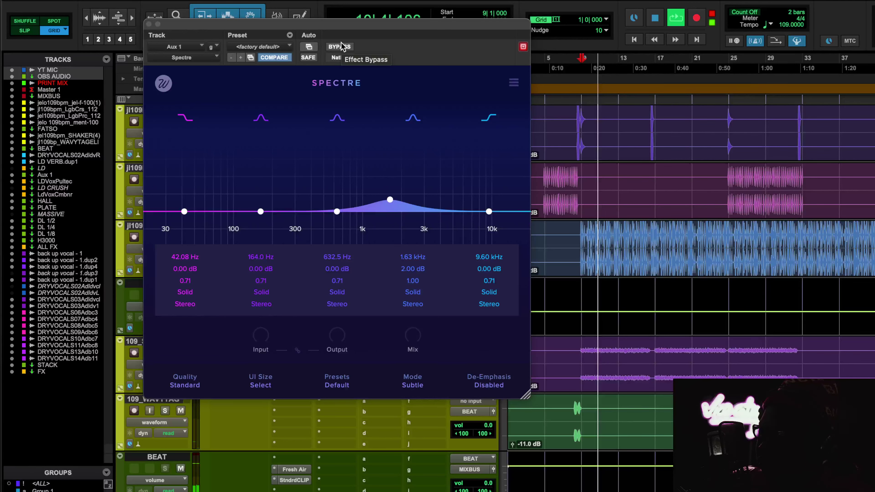
Compare the lead vocal with Spectre bypassed and active during playback, and stop with Spectre left active
{"action": "scroll", "coordinate": [645, 372], "scroll_direction": "down", "scroll_amount": 5}
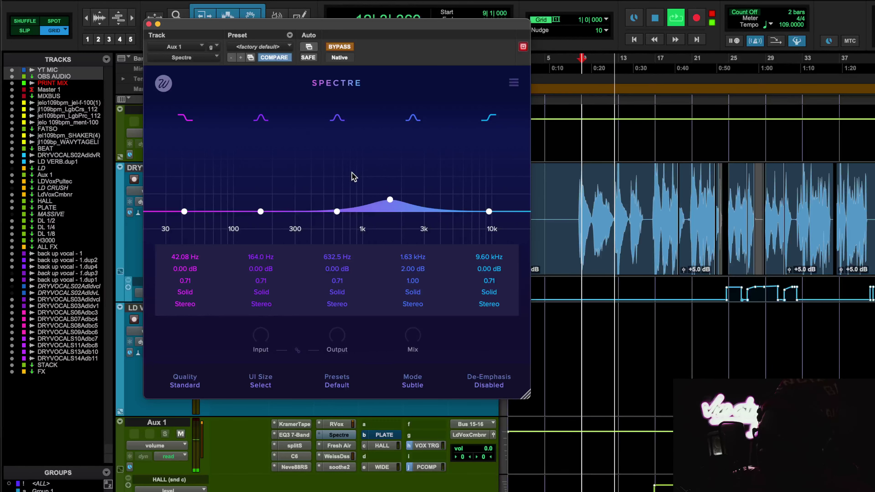
{"action": "left_click", "coordinate": [339, 47]}
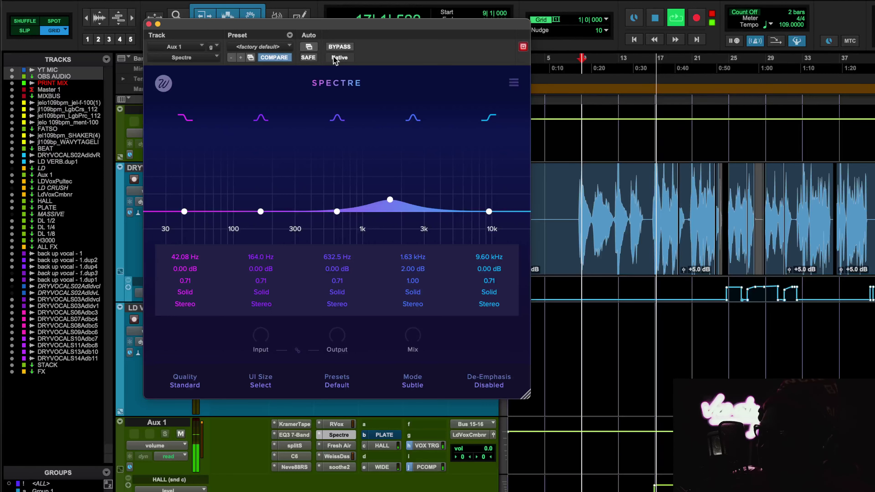
{"action": "left_click", "coordinate": [339, 47]}
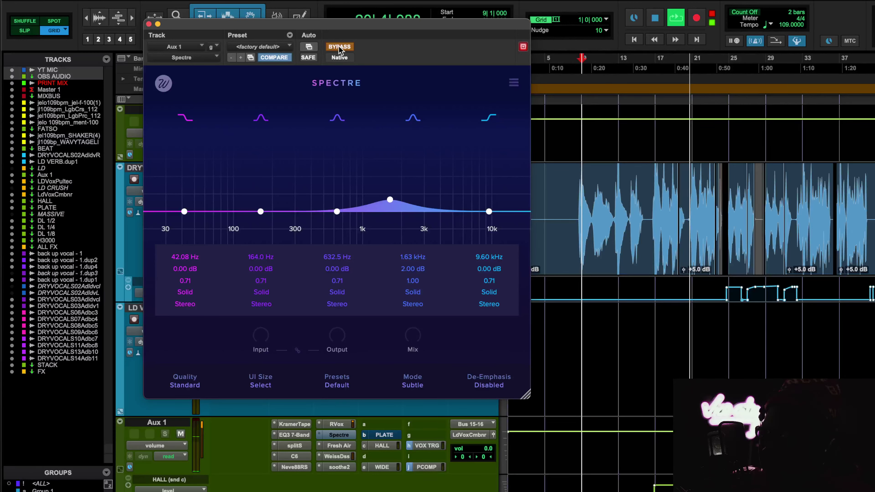
{"action": "left_click", "coordinate": [339, 47]}
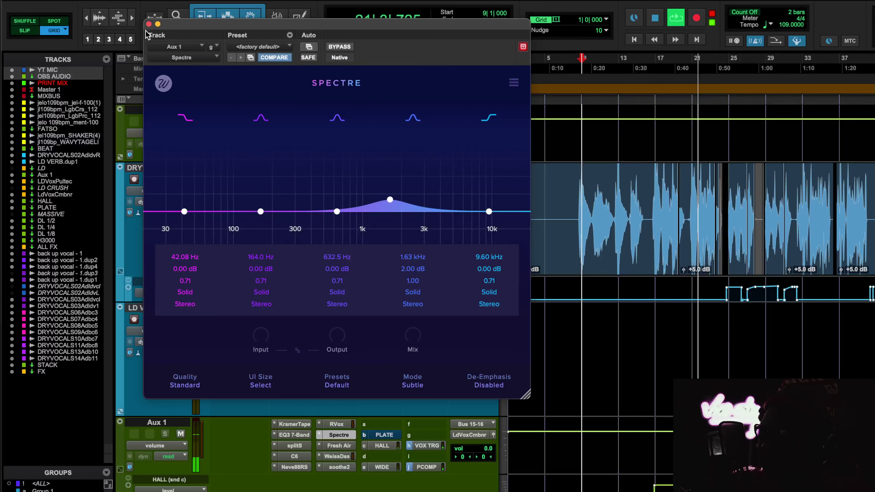
{"action": "key", "text": "space"}
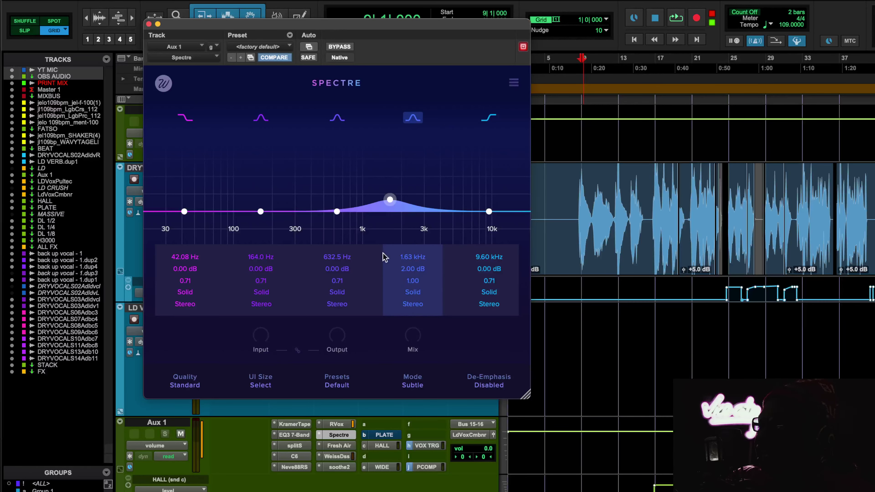
Close Spectre, open the Fresh Air plug-in on Aux 1, and play the mix from bar 25
{"action": "left_click", "coordinate": [149, 24]}
{"action": "left_click", "coordinate": [335, 444]}
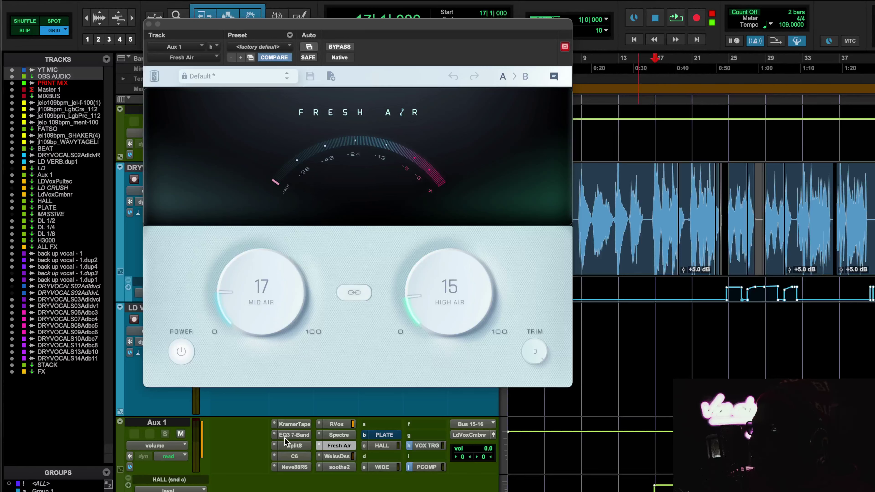
{"action": "key", "text": "space"}
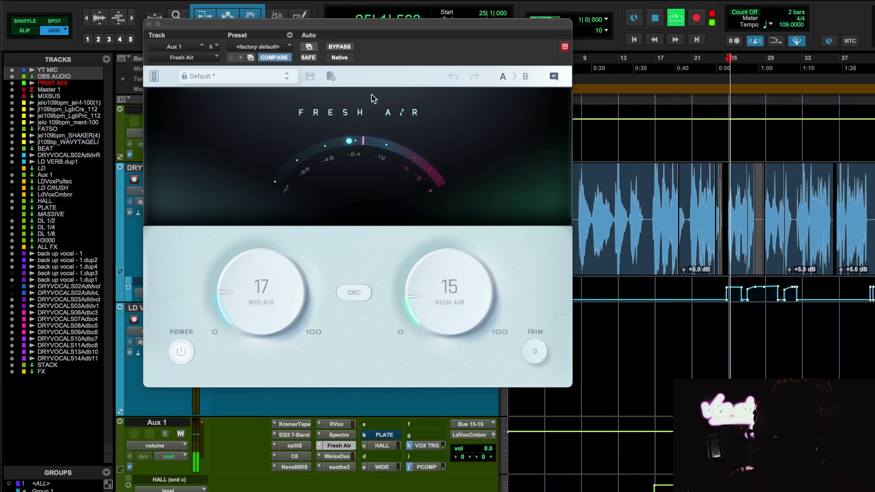
Compare the lead vocal with Fresh Air bypassed and active, leave it active, and close the plug-in and stop playback
{"action": "left_click", "coordinate": [347, 47]}
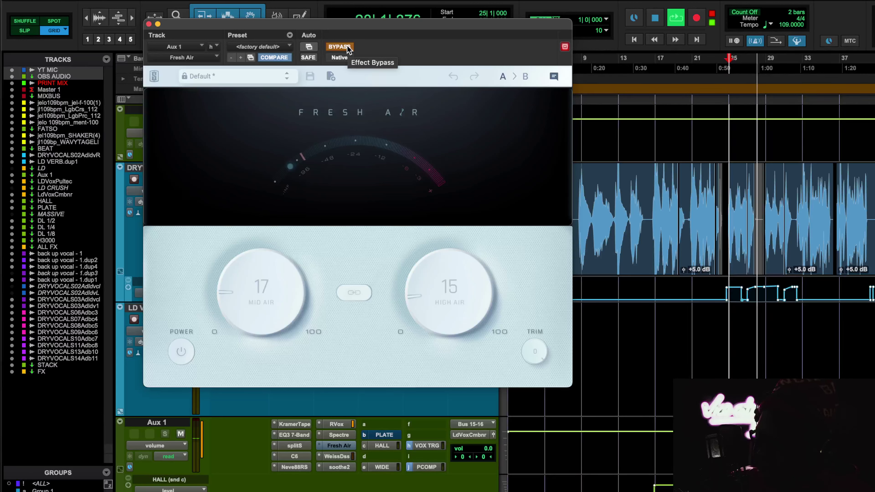
{"action": "left_click", "coordinate": [347, 46]}
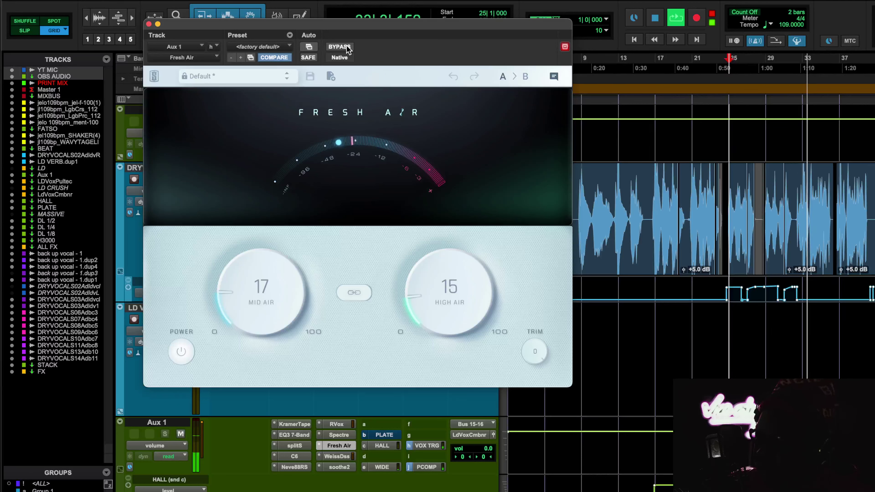
{"action": "left_click", "coordinate": [347, 46]}
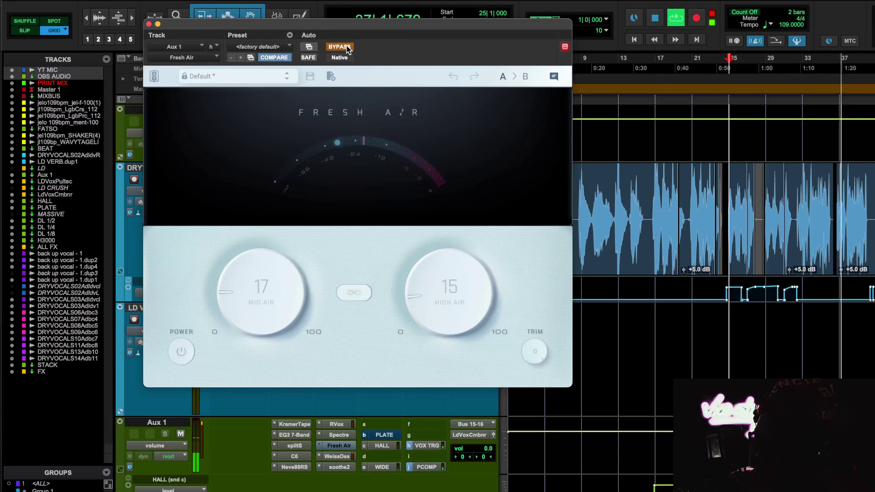
{"action": "left_click", "coordinate": [346, 46]}
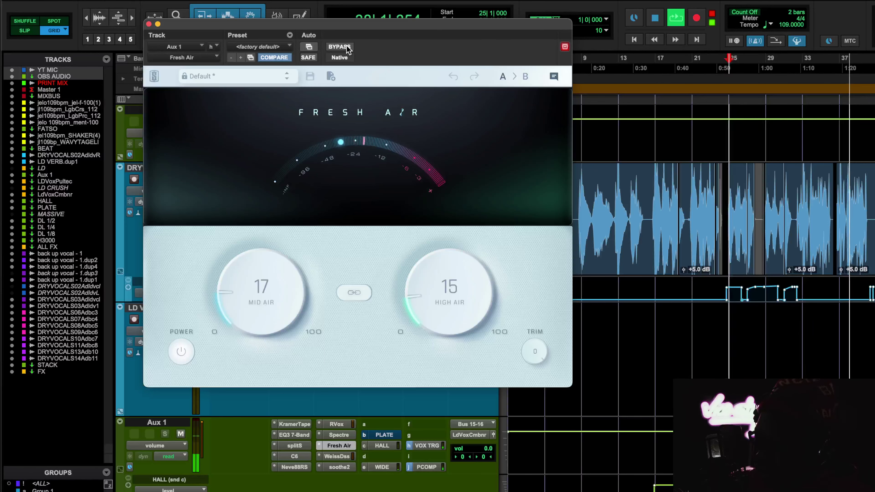
{"action": "left_click", "coordinate": [149, 24]}
{"action": "key", "text": "space"}
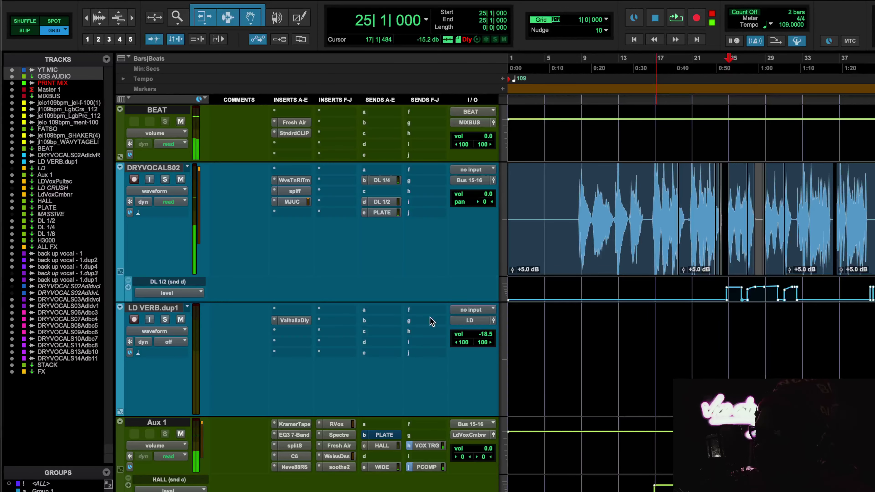
View the Weiss Deess and splitS plug-ins on Aux 1, and close the splitS window
{"action": "left_click", "coordinate": [343, 456]}
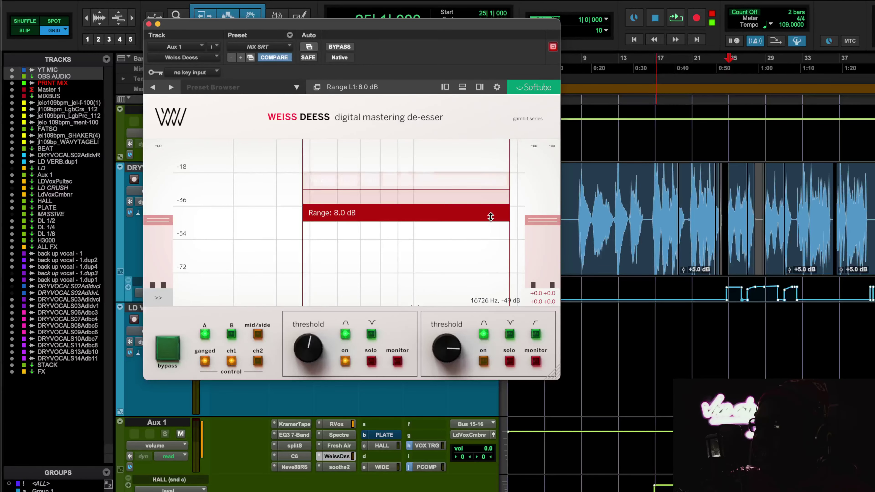
{"action": "left_click", "coordinate": [296, 448]}
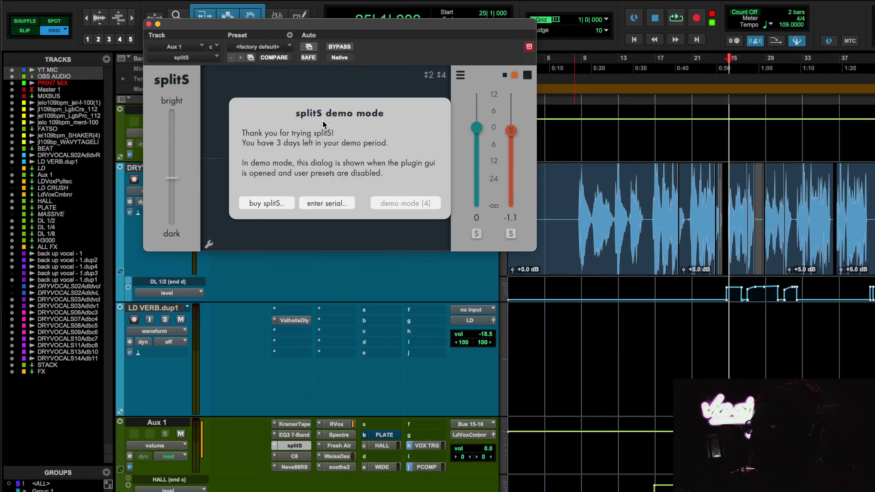
{"action": "left_click", "coordinate": [148, 24]}
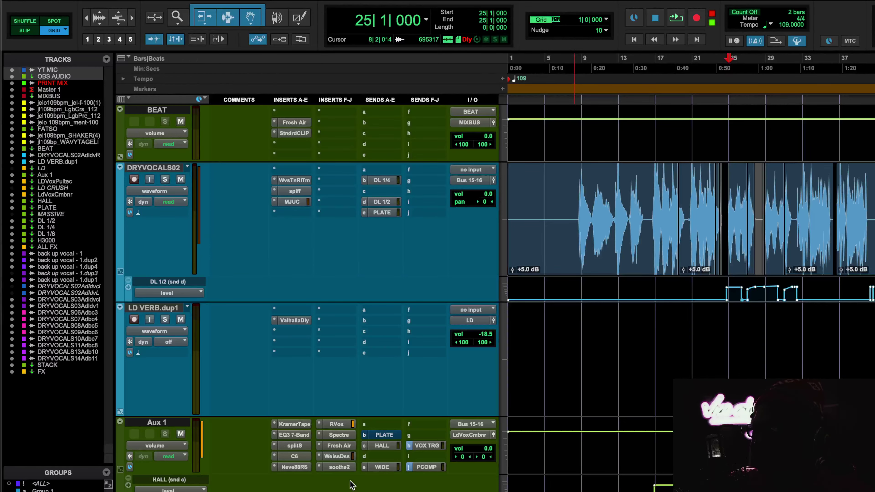
Review the Weiss Deess and soothe2 settings on Aux 1, ending with soothe2 open
{"action": "left_click", "coordinate": [342, 457]}
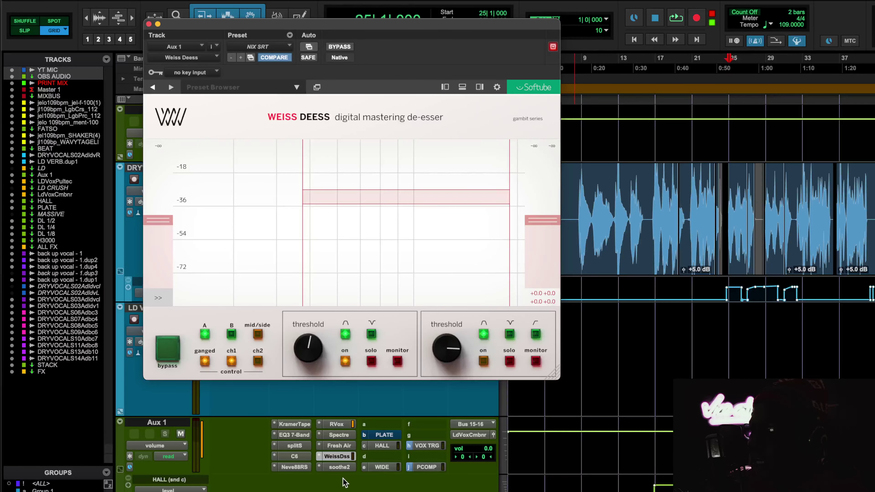
{"action": "left_click", "coordinate": [339, 467]}
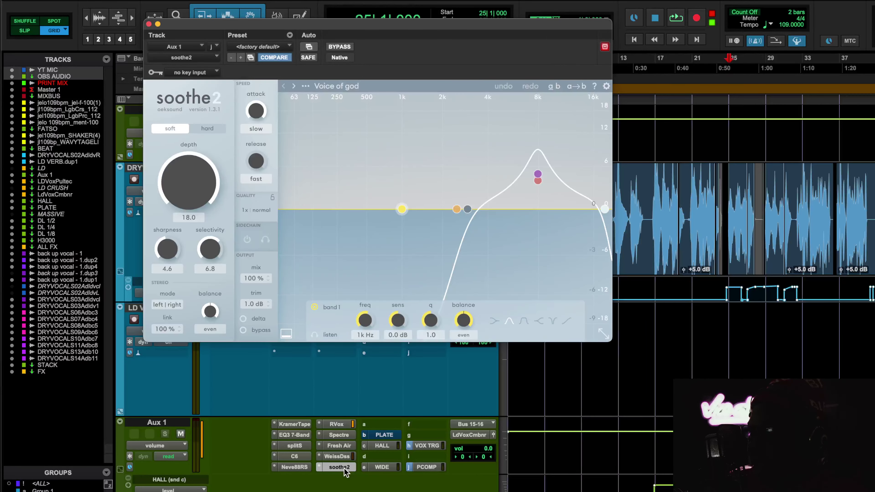
{"action": "left_click", "coordinate": [348, 458]}
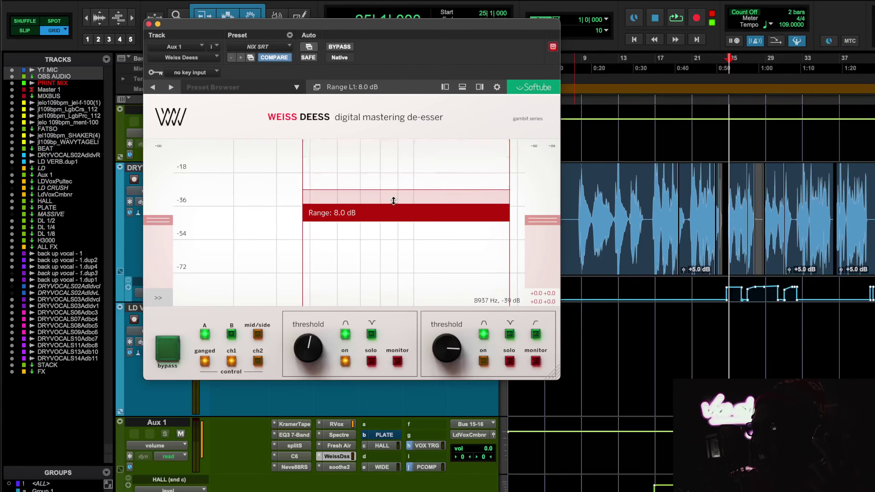
{"action": "left_click", "coordinate": [345, 448]}
{"action": "left_click", "coordinate": [341, 466]}
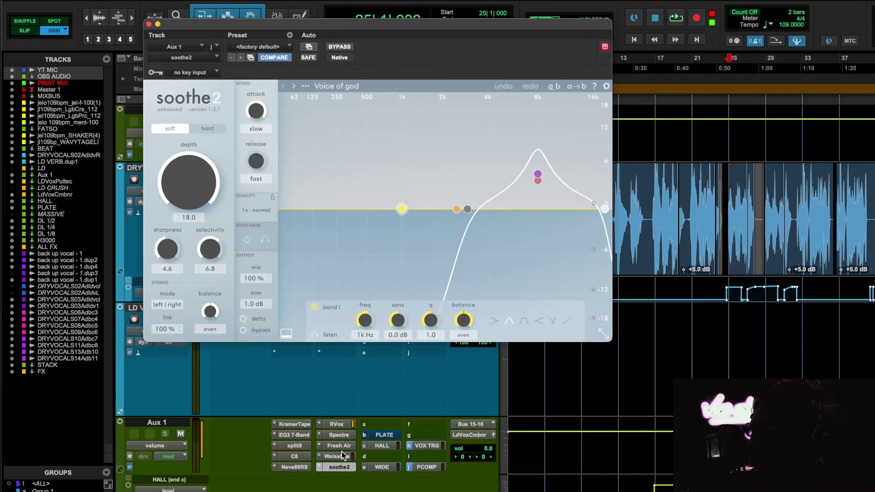